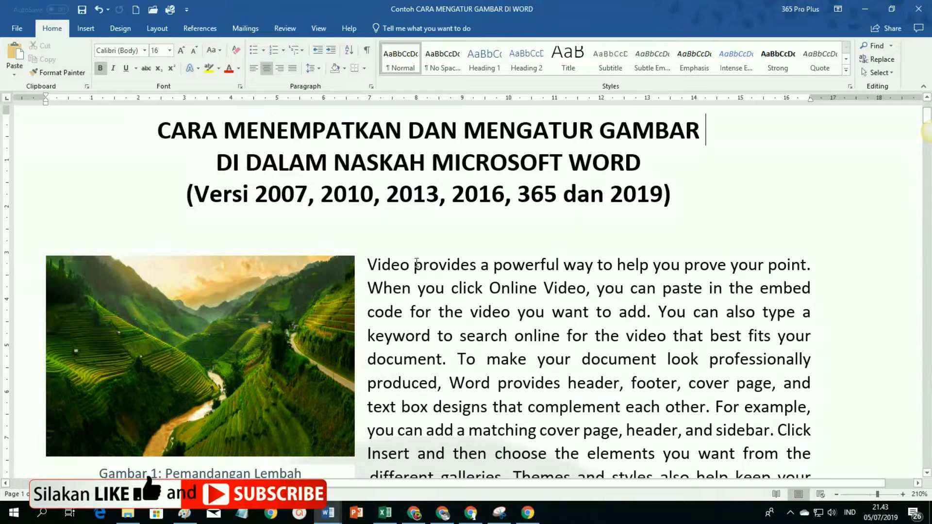
Step: Create a new blank document and reduce its top page margin to under 1 cm
{"action": "scroll", "coordinate": [451, 265], "scroll_direction": "down", "scroll_amount": 1}
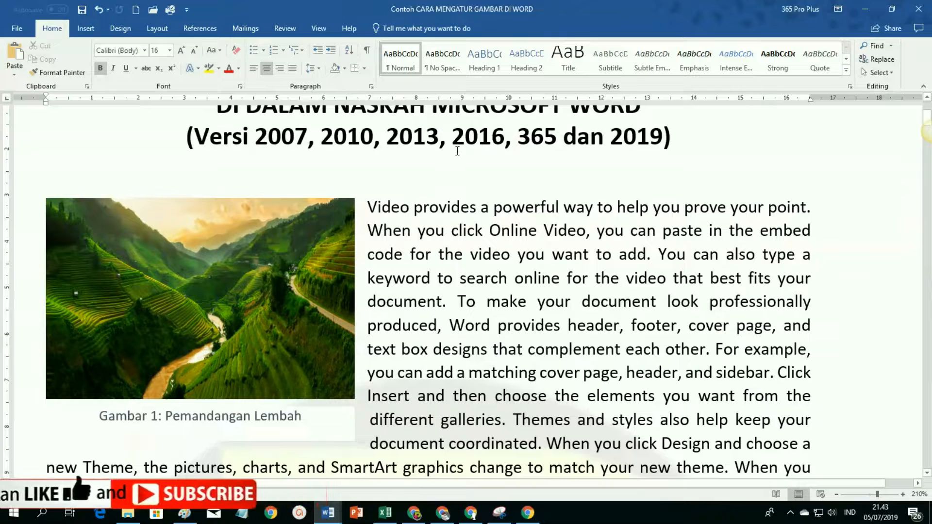
{"action": "left_click", "coordinate": [136, 9]}
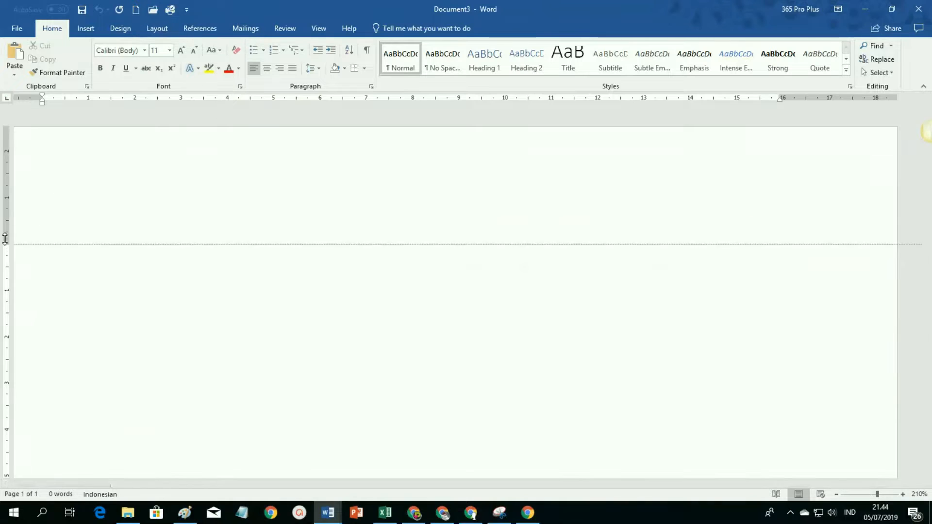
{"action": "left_click_drag", "start_coordinate": [5, 244], "coordinate": [5, 161]}
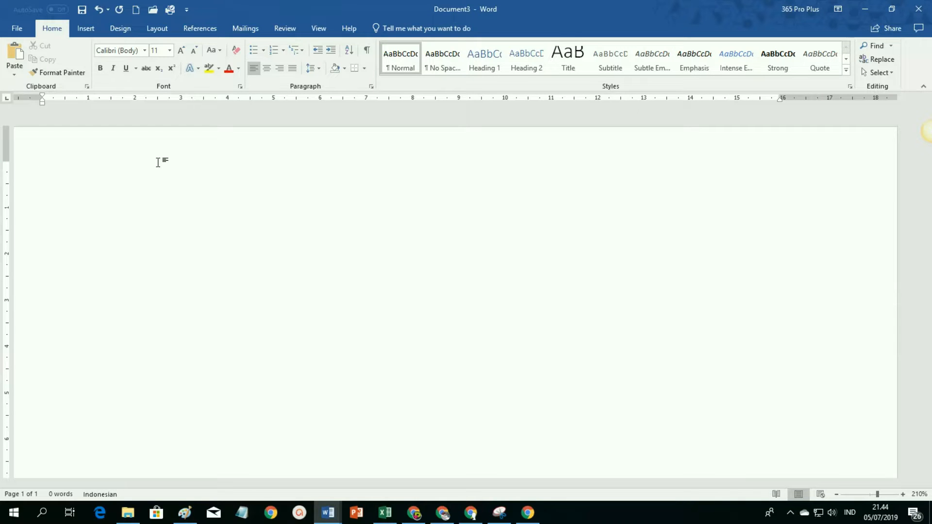
Step: Generate sample text in the blank document with the formula =rand (10,15)
{"action": "type", "text": "=rand ("}
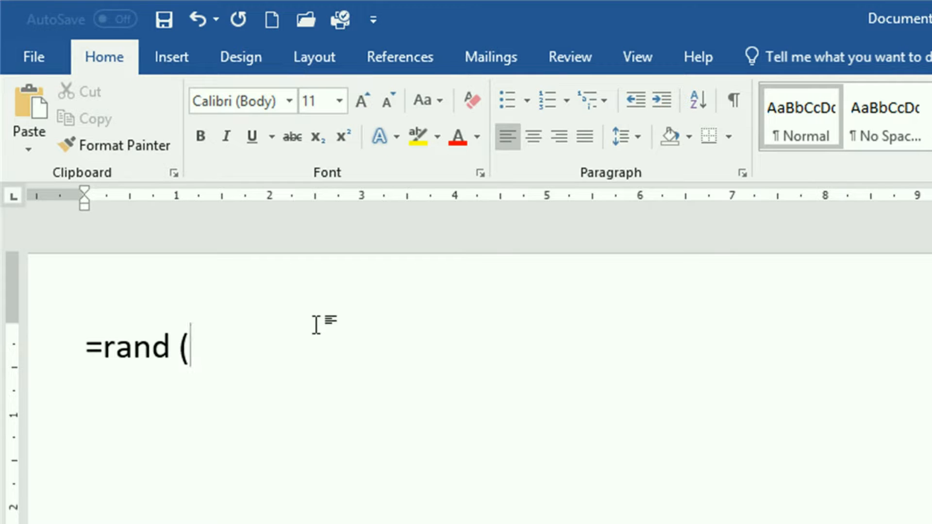
{"action": "type", "text": "10"}
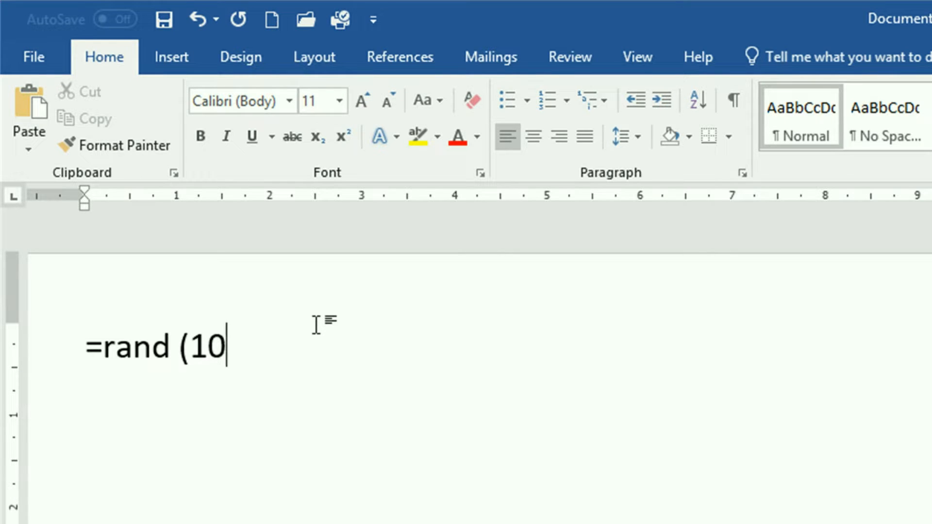
{"action": "type", "text": ",15"}
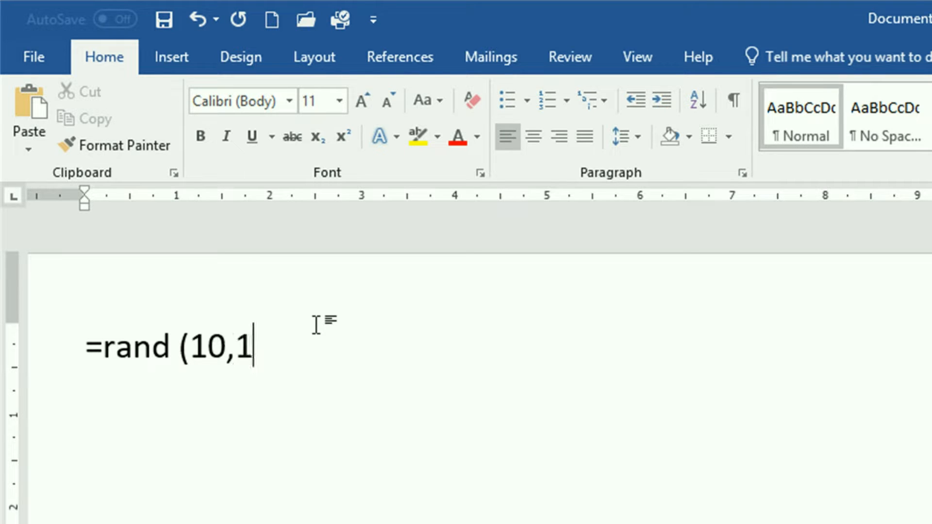
{"action": "type", "text": ")"}
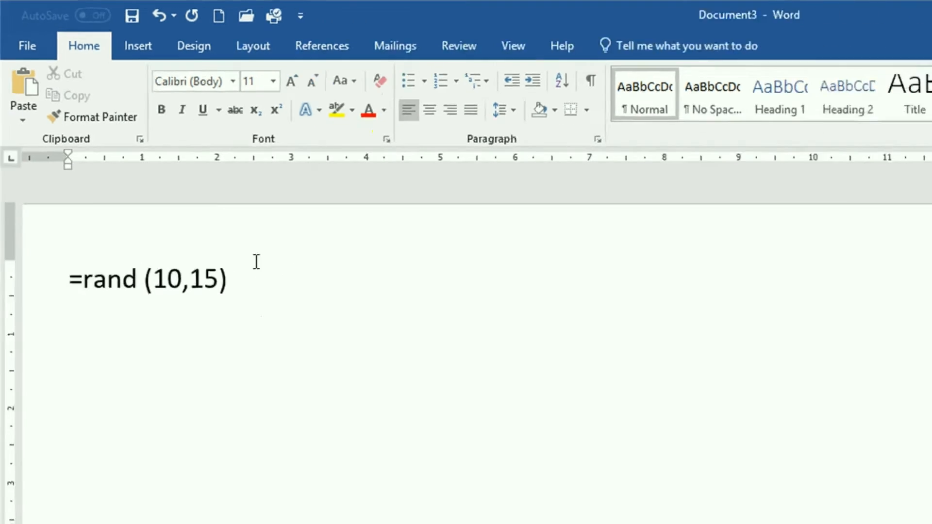
{"action": "key", "text": "Return"}
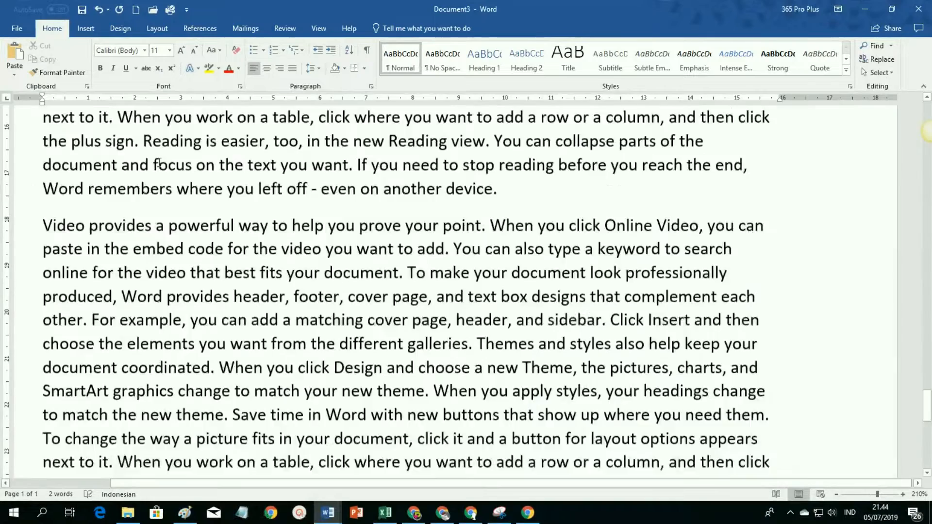
Step: Justify all the text in the document from its first paragraph to its last
{"action": "key", "text": "ctrl+Home"}
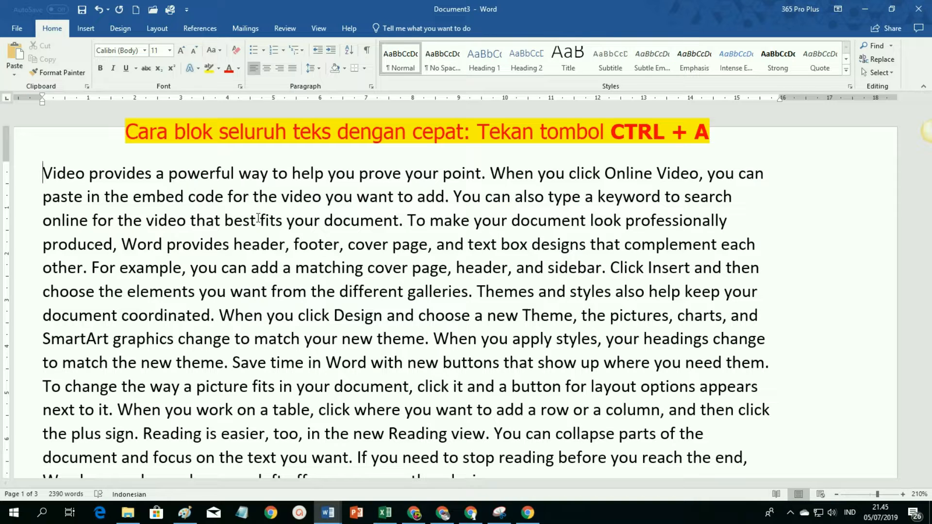
{"action": "key", "text": "ctrl+a"}
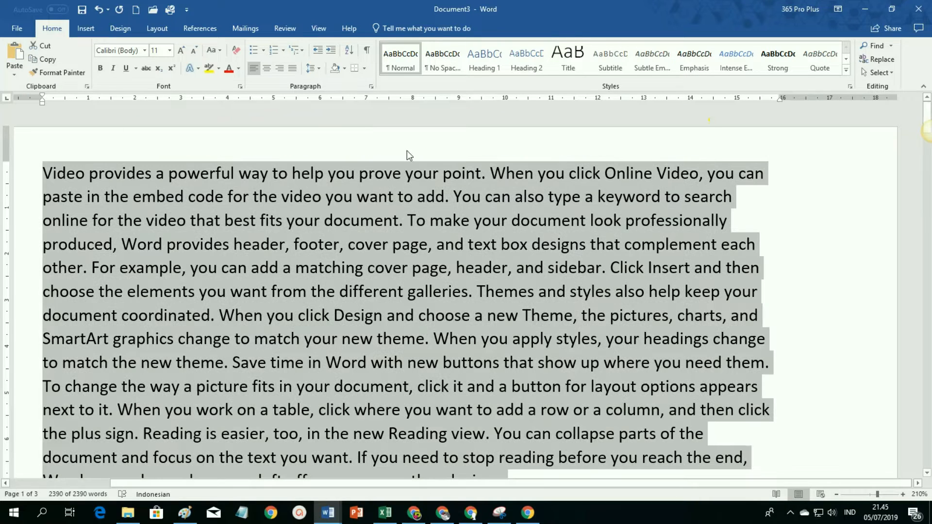
{"action": "left_click", "coordinate": [293, 69]}
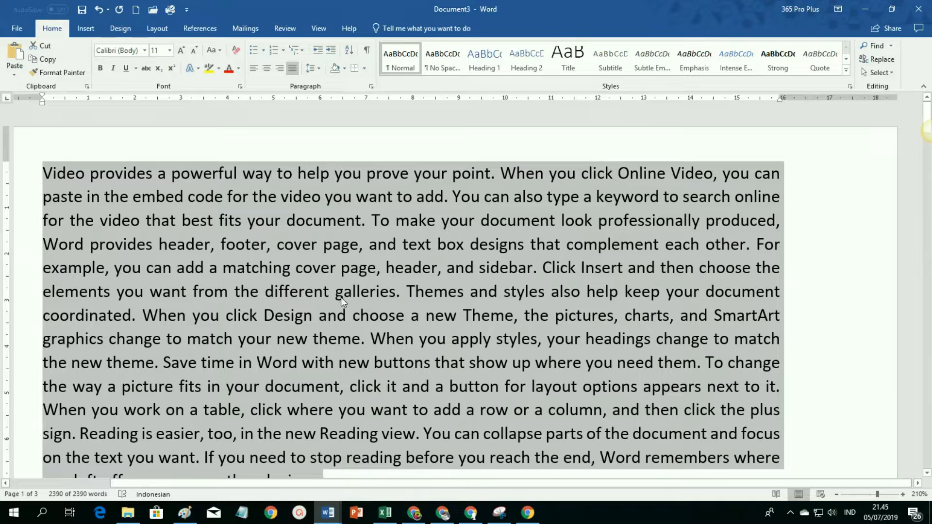
Step: Place the cursor before the first word of the text and copy the image BBUWSf5 from the Pictures folder in File Explorer
{"action": "left_click", "coordinate": [107, 172]}
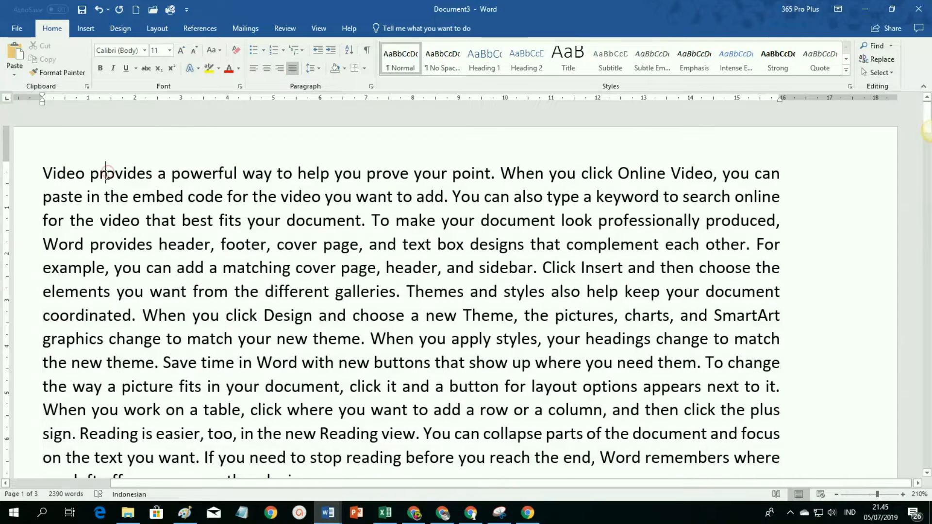
{"action": "left_click", "coordinate": [43, 173]}
{"action": "mouse_move", "coordinate": [136, 521]}
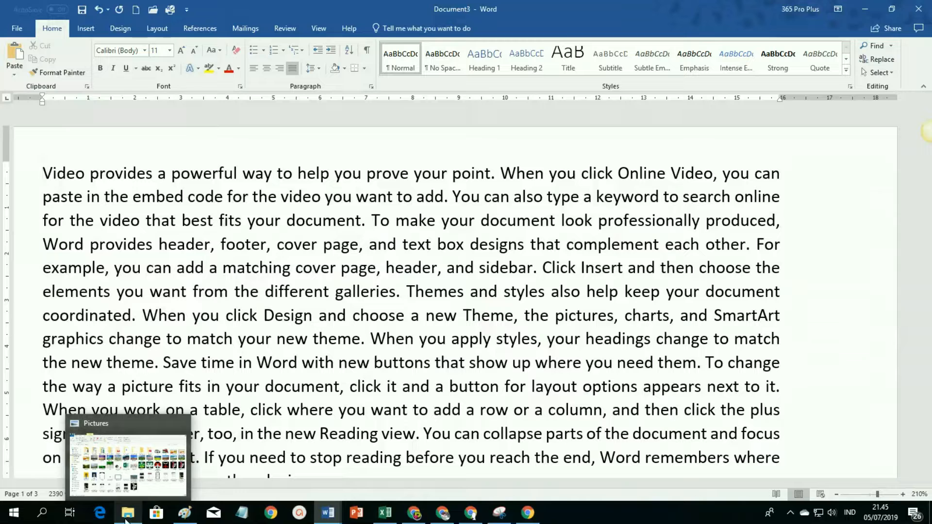
{"action": "left_click", "coordinate": [126, 519]}
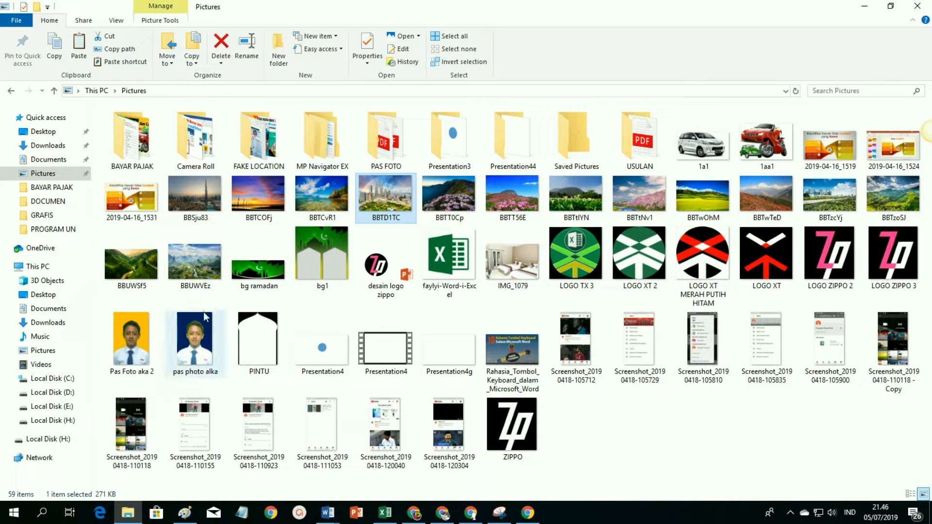
{"action": "left_click", "coordinate": [135, 271]}
{"action": "right_click", "coordinate": [134, 270]}
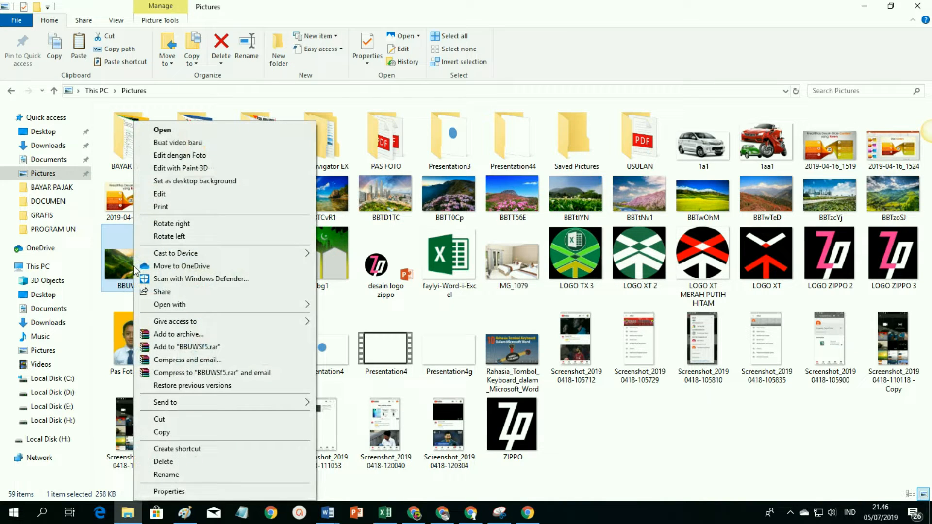
{"action": "left_click", "coordinate": [167, 434]}
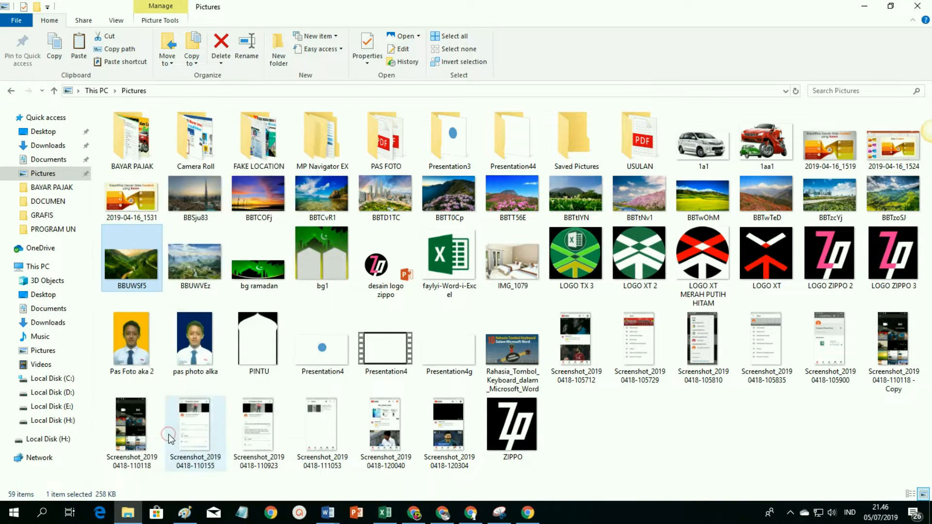
Step: Switch back to Document3 in Word and paste the copied image at the start of the first paragraph
{"action": "left_click", "coordinate": [330, 515]}
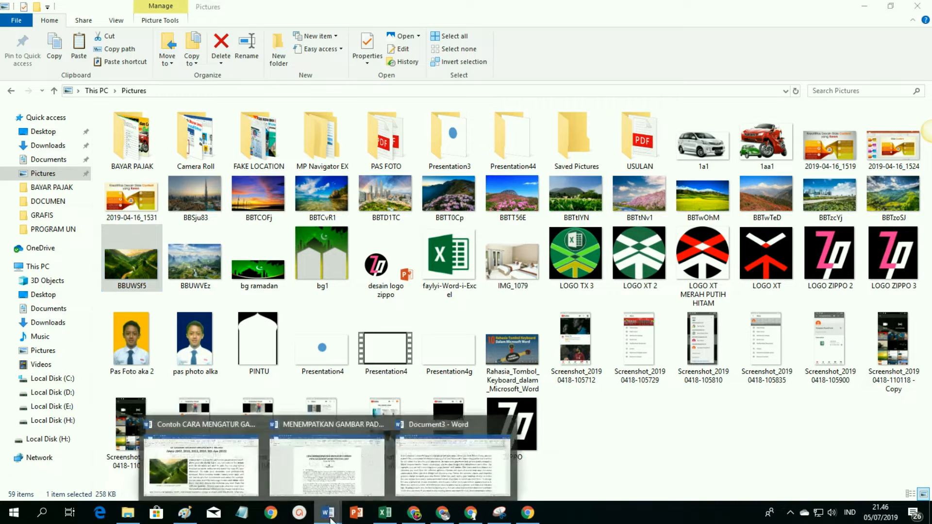
{"action": "left_click", "coordinate": [453, 464]}
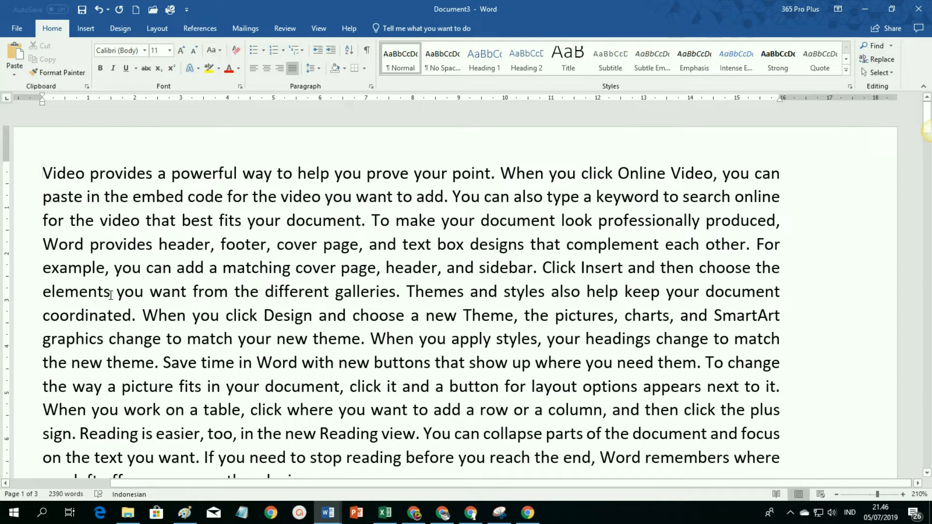
{"action": "key", "text": "ctrl+v"}
{"action": "scroll", "coordinate": [371, 272], "scroll_direction": "up", "scroll_amount": 4}
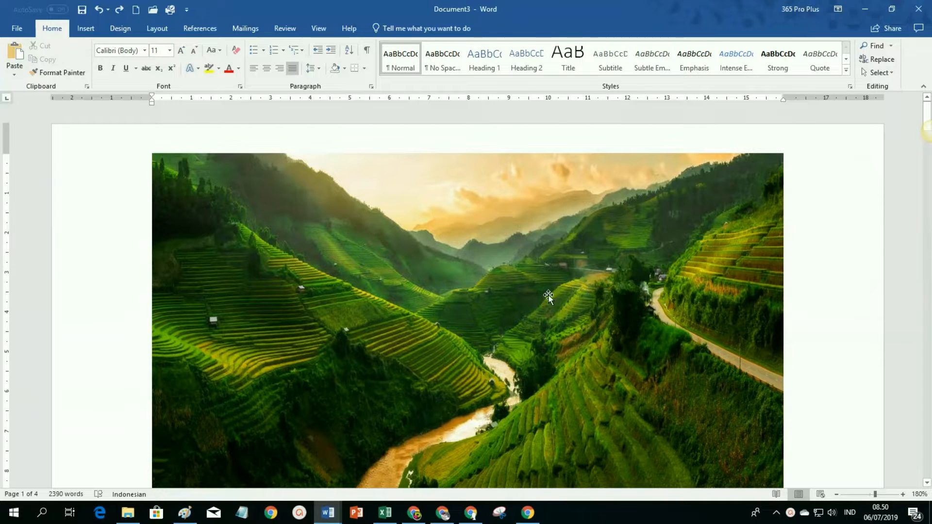
Step: Try shrinking the pasted picture freehand by its corner, and undo the resizing
{"action": "left_click", "coordinate": [502, 282]}
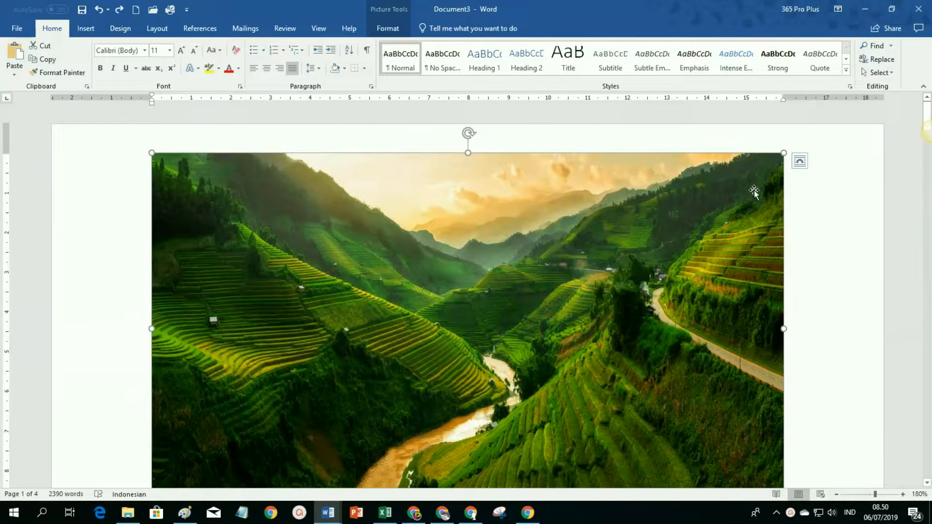
{"action": "left_click_drag", "start_coordinate": [785, 152], "coordinate": [495, 257]}
{"action": "left_click_drag", "start_coordinate": [594, 152], "coordinate": [394, 184]}
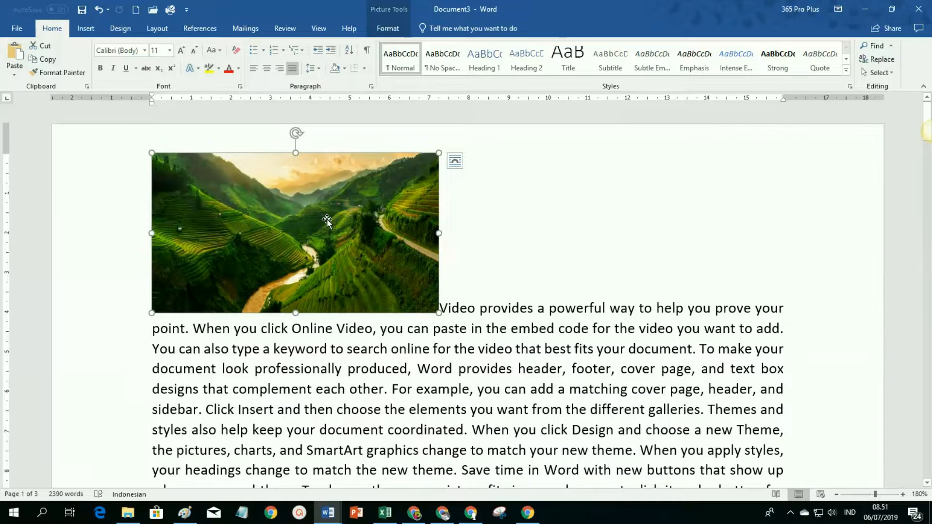
{"action": "left_click", "coordinate": [99, 10]}
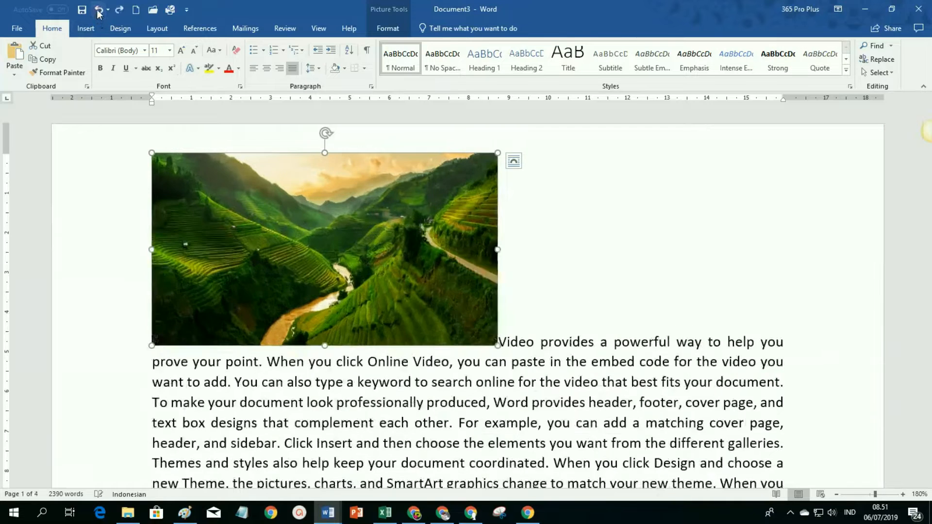
{"action": "left_click", "coordinate": [99, 11]}
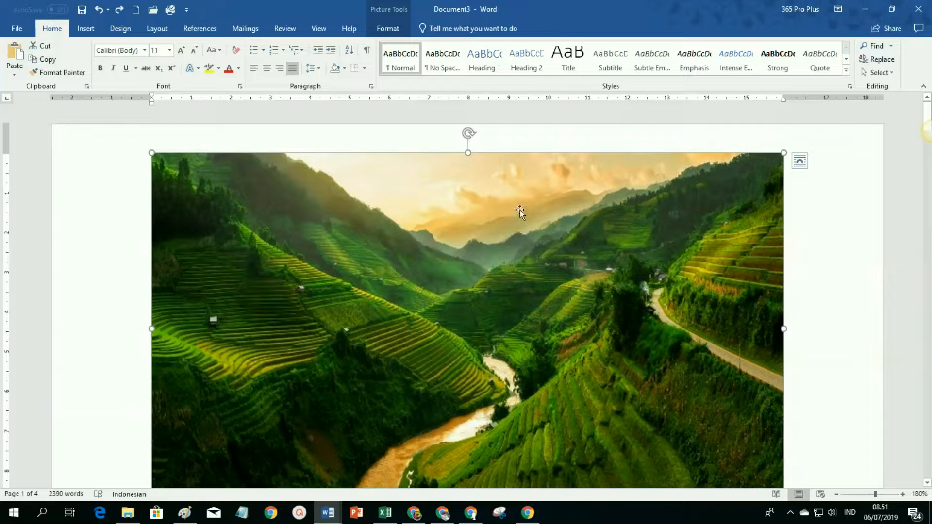
Step: Set the height of the pasted landscape picture to 5 cm
{"action": "left_click", "coordinate": [389, 29]}
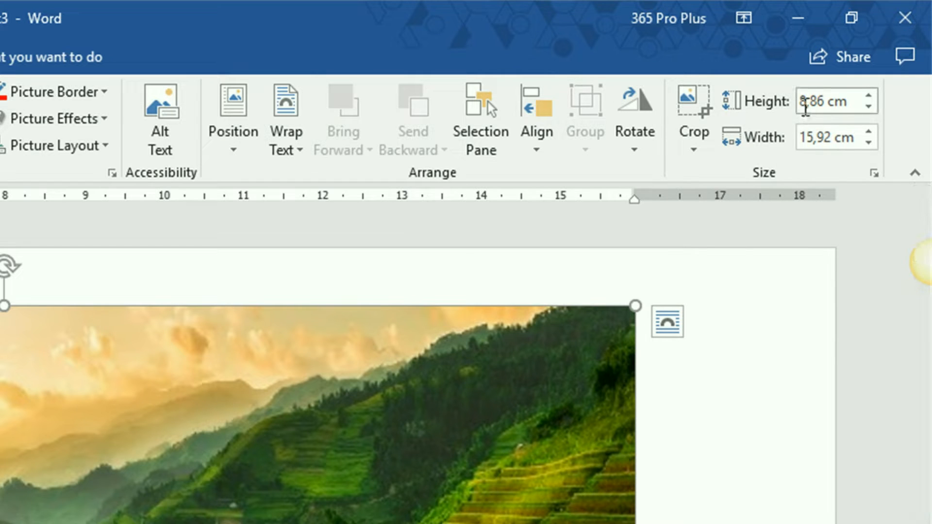
{"action": "left_click", "coordinate": [805, 105]}
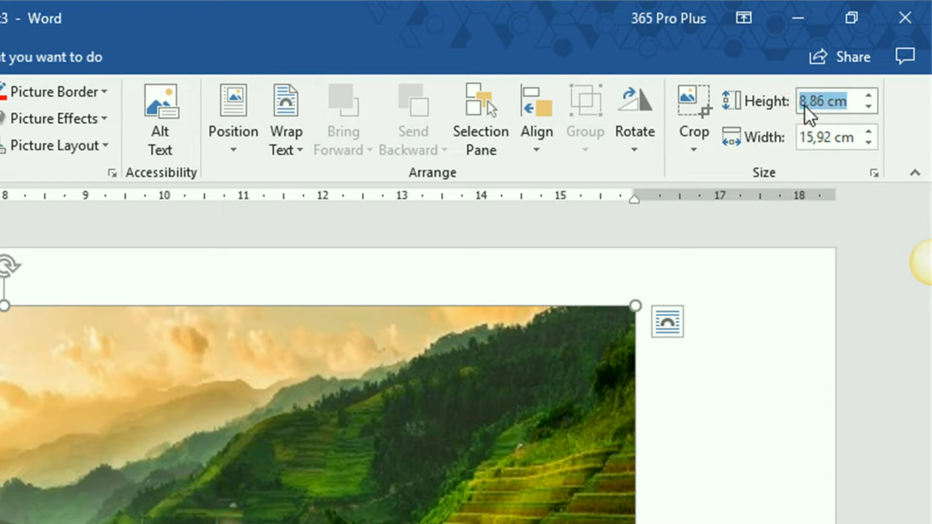
{"action": "type", "text": "5"}
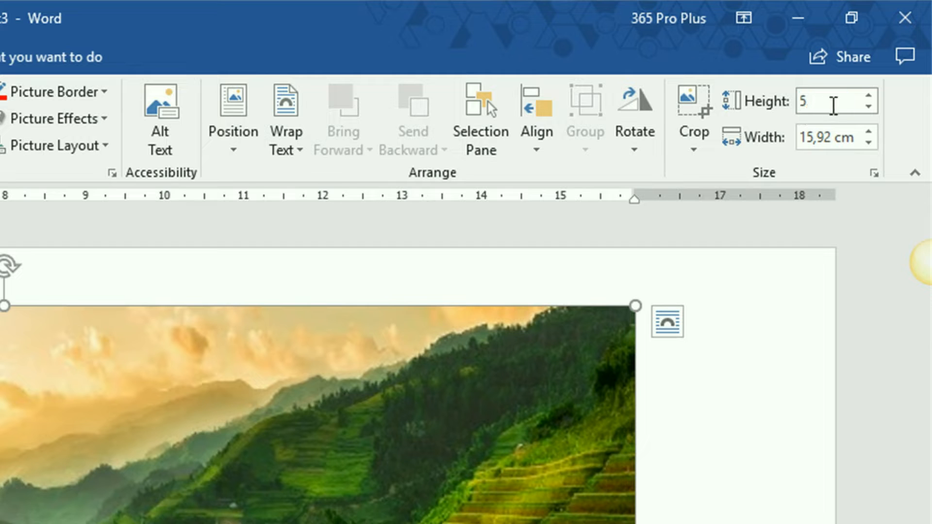
{"action": "key", "text": "Return"}
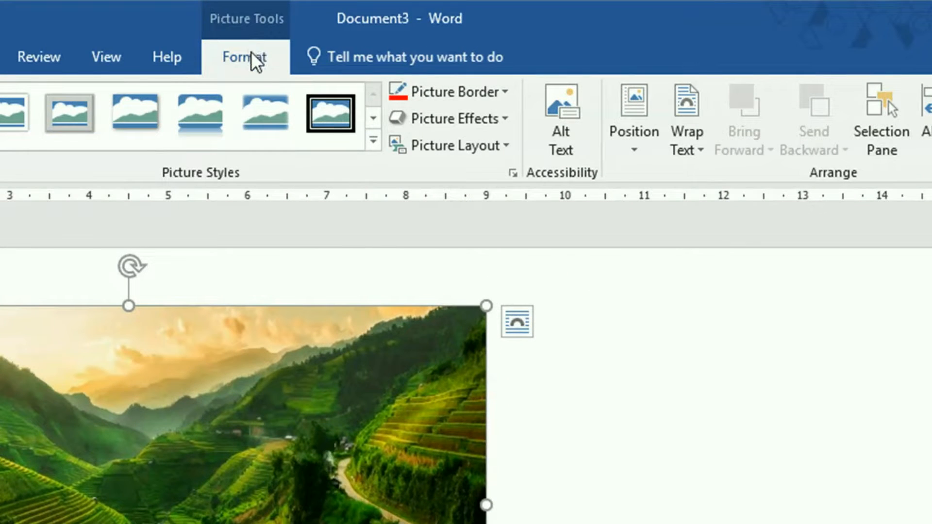
Step: Set the landscape picture's text wrapping to Square so the paragraph flows beside it
{"action": "left_click", "coordinate": [251, 52]}
{"action": "left_click", "coordinate": [696, 124]}
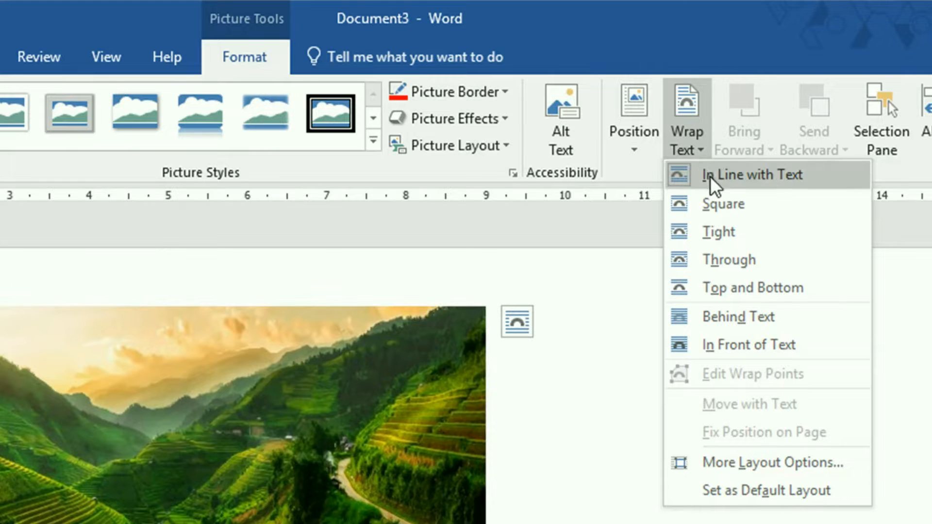
{"action": "left_click", "coordinate": [731, 212]}
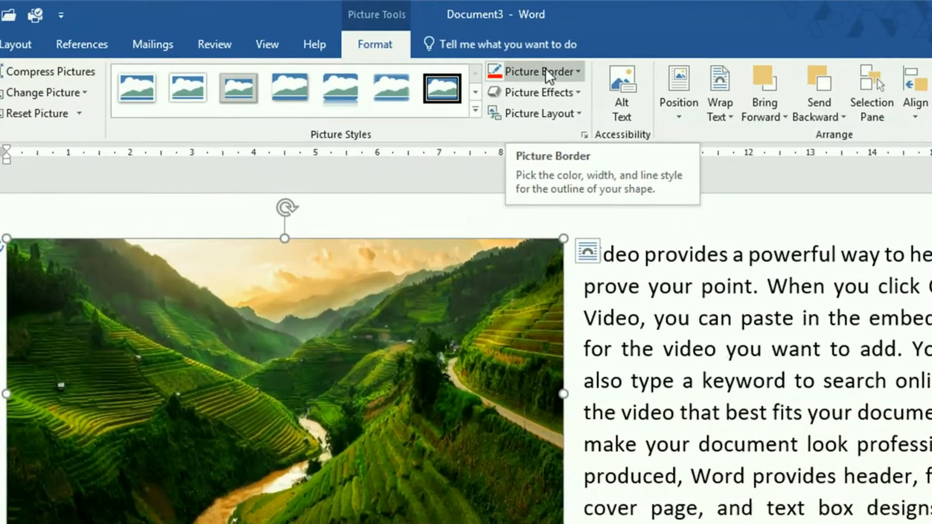
Step: Give the landscape picture a red border from the standard colors and the first outer shadow effect, and deselect it
{"action": "left_click", "coordinate": [546, 71]}
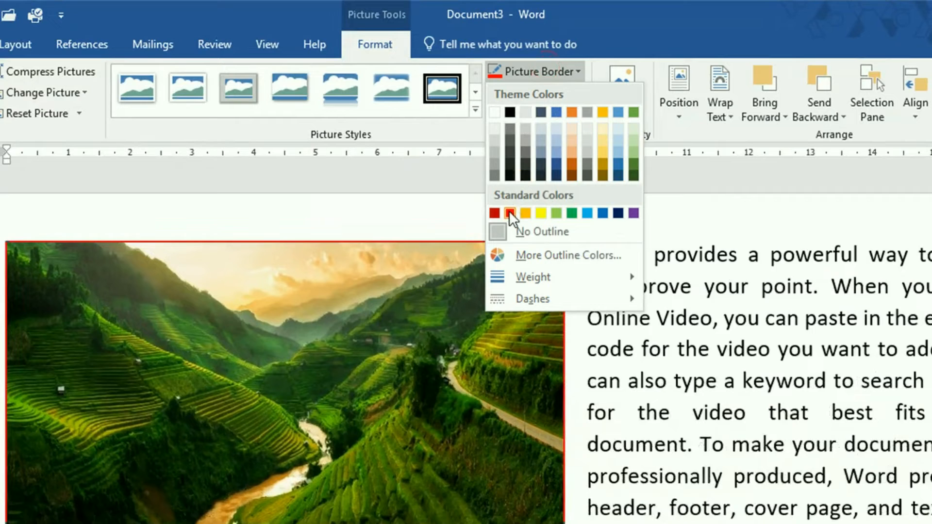
{"action": "left_click", "coordinate": [509, 210]}
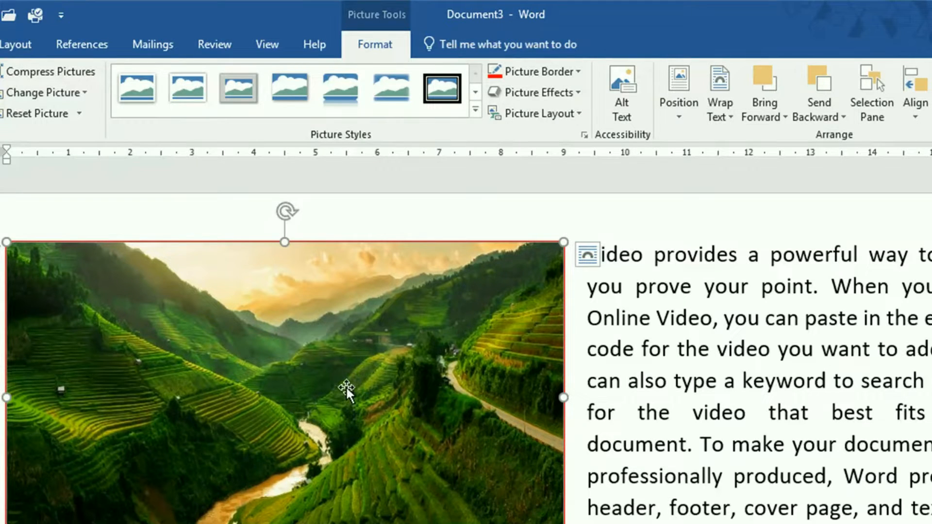
{"action": "left_click", "coordinate": [538, 93]}
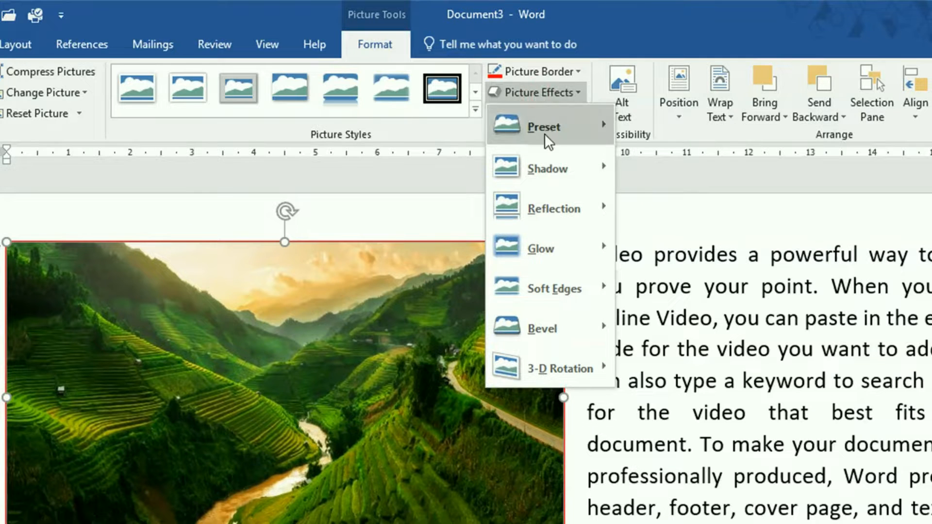
{"action": "mouse_move", "coordinate": [547, 162]}
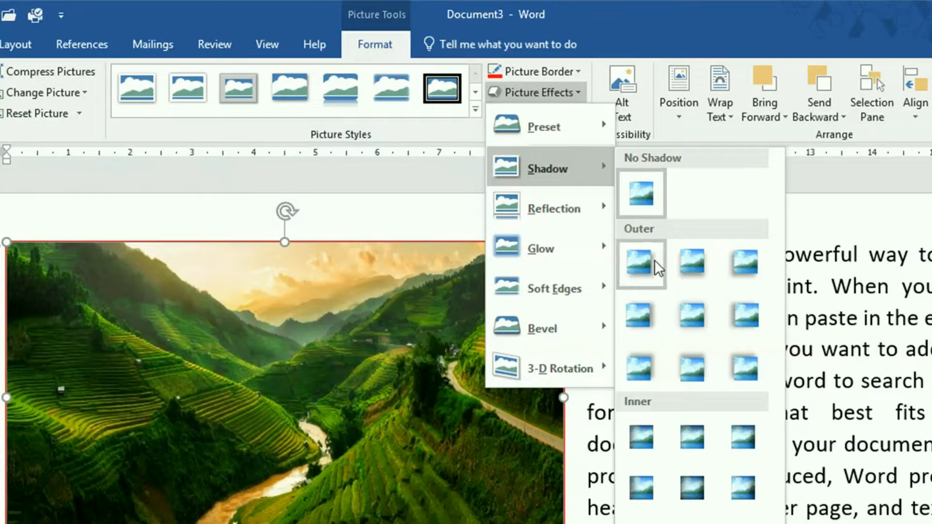
{"action": "left_click", "coordinate": [652, 272]}
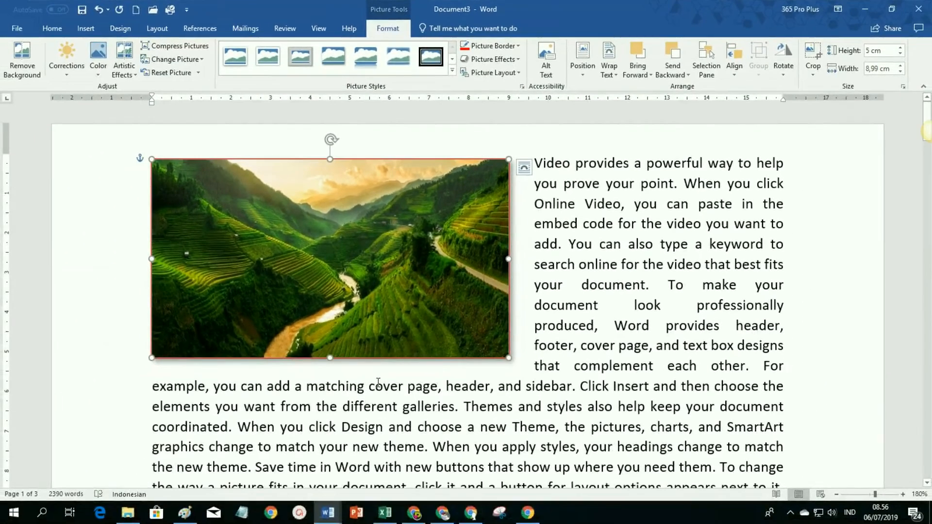
{"action": "left_click", "coordinate": [532, 346]}
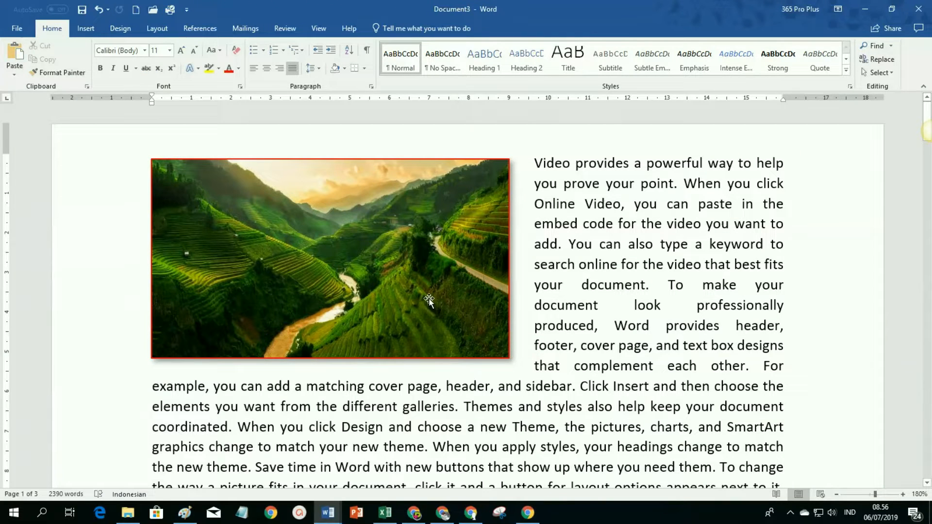
Step: Replace the landscape picture's red border with a ready-made white-framed, softly shadowed look
{"action": "left_click", "coordinate": [385, 288]}
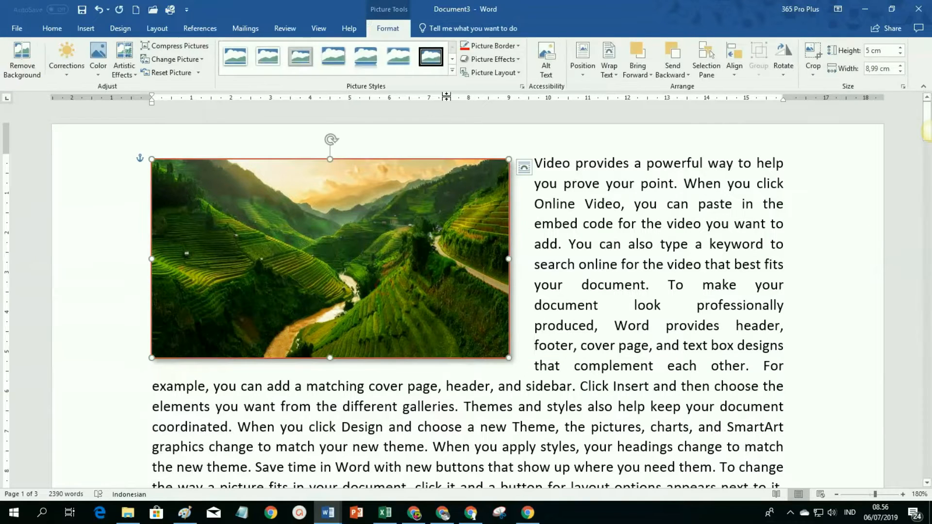
{"action": "left_click", "coordinate": [518, 59]}
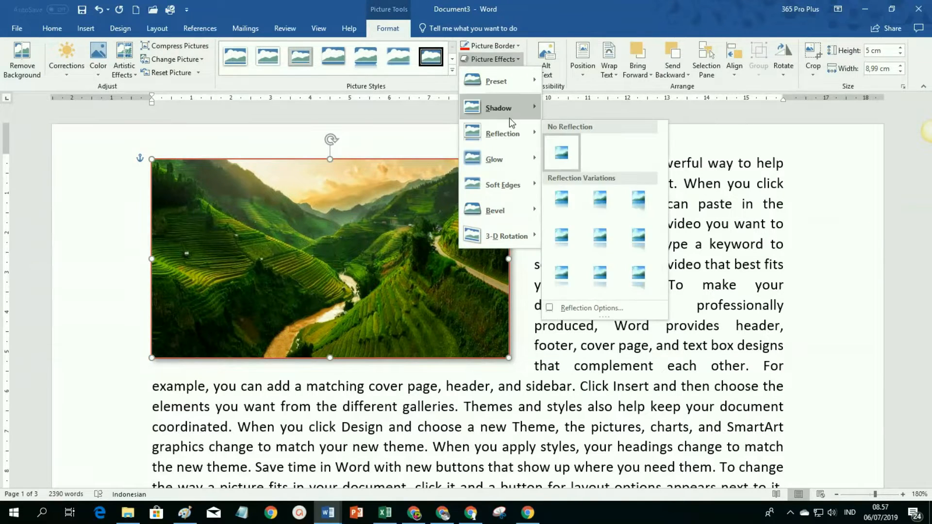
{"action": "mouse_move", "coordinate": [511, 112]}
{"action": "mouse_move", "coordinate": [500, 82]}
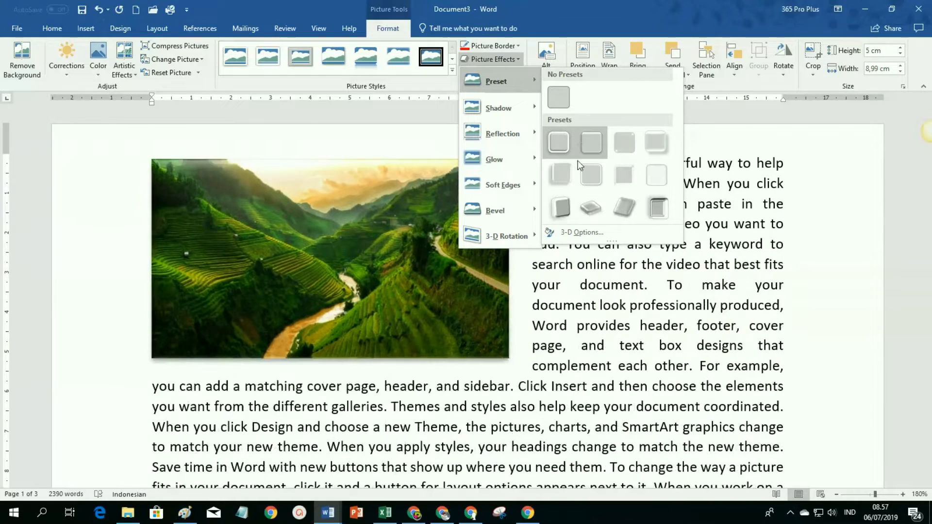
{"action": "left_click", "coordinate": [386, 340]}
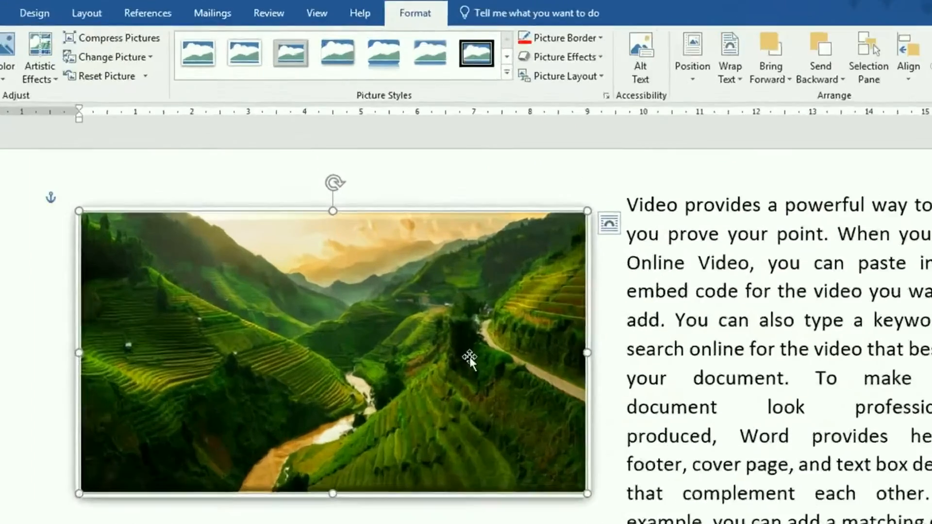
Step: Insert the caption "Bagan 1: Pemandangan Alam" below the landscape picture
{"action": "right_click", "coordinate": [470, 356]}
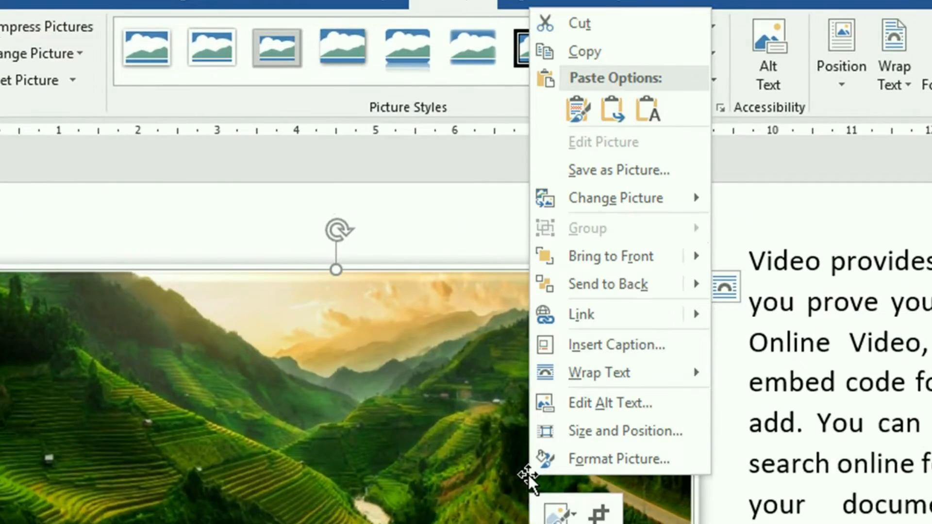
{"action": "left_click", "coordinate": [609, 345]}
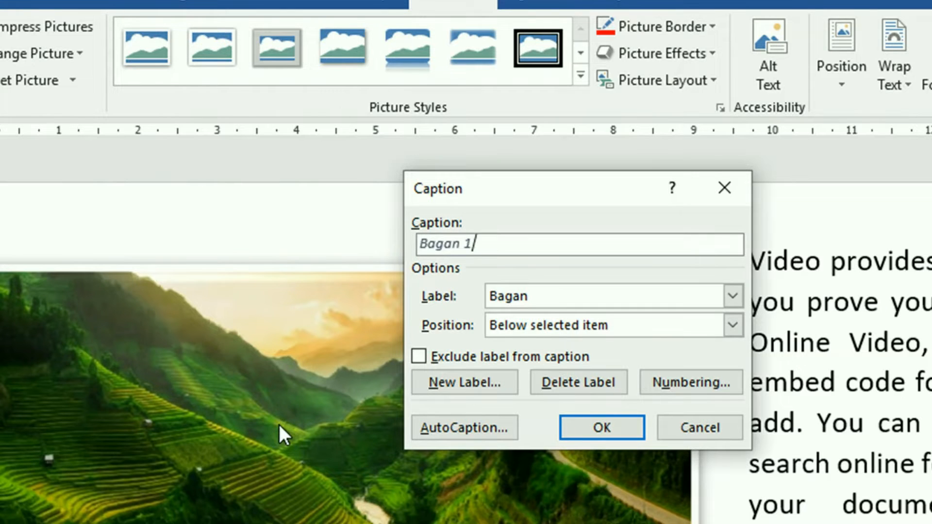
{"action": "type", "text": ": Pemandangan Alam"}
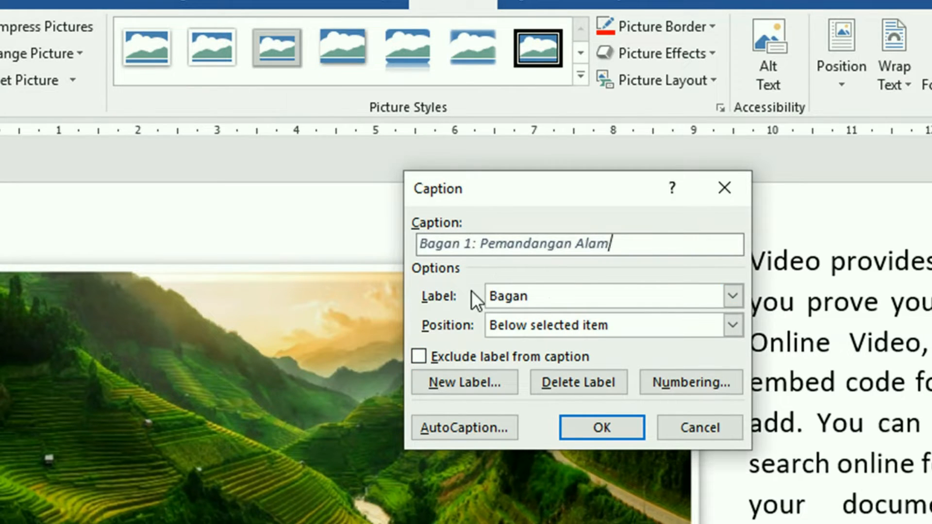
{"action": "left_click", "coordinate": [604, 427]}
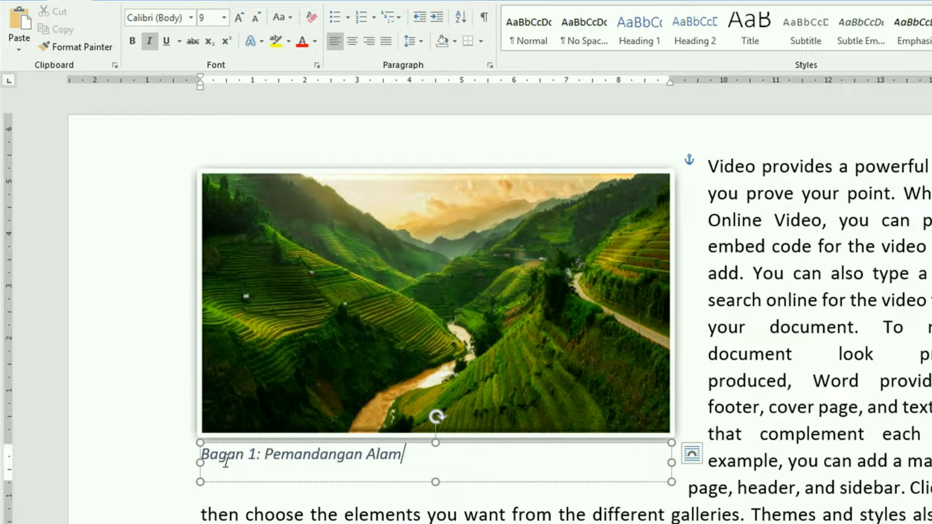
Step: Replace the word "Bagan" in the picture caption with "Gambar" and centre the caption
{"action": "left_click_drag", "start_coordinate": [203, 455], "coordinate": [244, 455]}
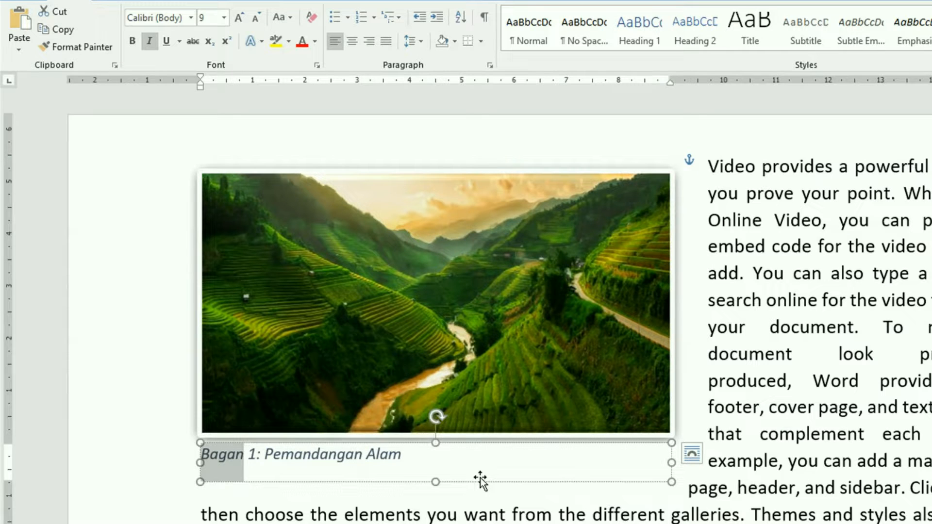
{"action": "type", "text": "Gambar"}
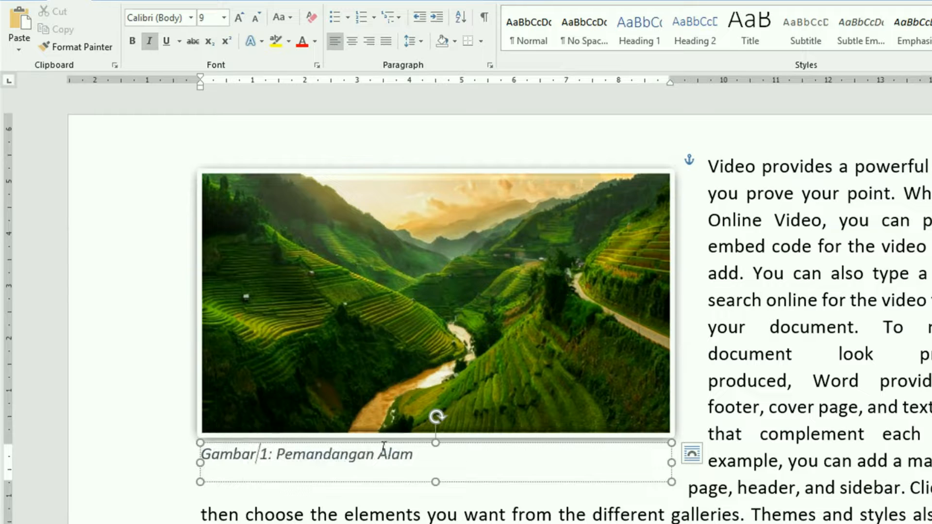
{"action": "left_click", "coordinate": [379, 460]}
{"action": "left_click", "coordinate": [352, 41]}
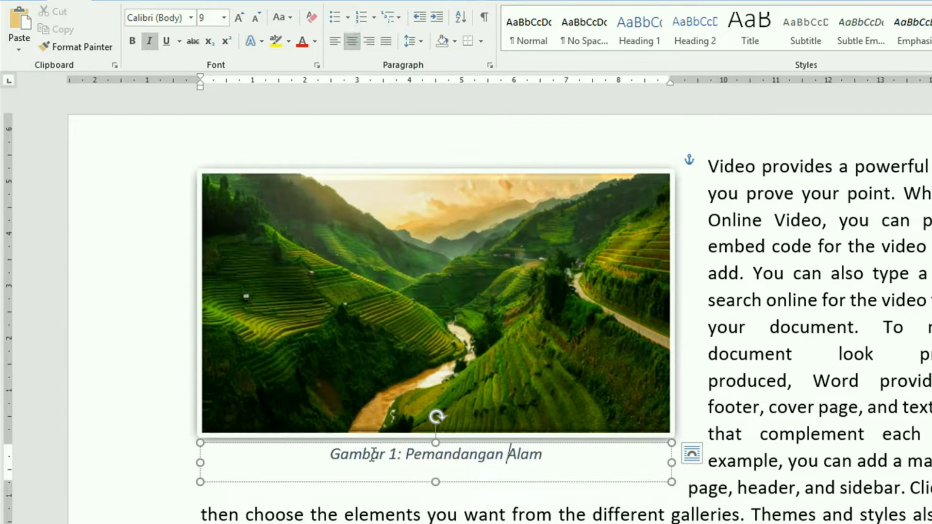
Step: Remove the italic formatting from the whole picture caption and deselect its text
{"action": "left_click_drag", "start_coordinate": [332, 455], "coordinate": [576, 462]}
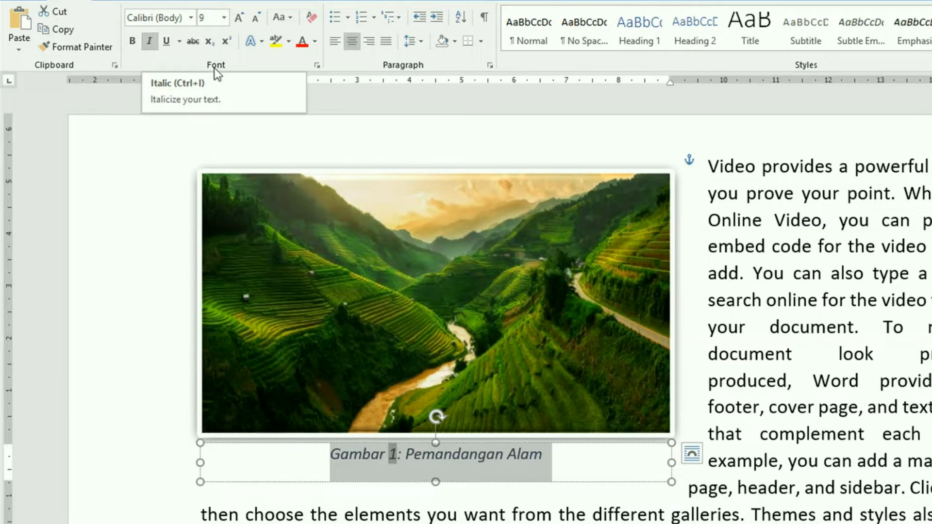
{"action": "left_click", "coordinate": [148, 41]}
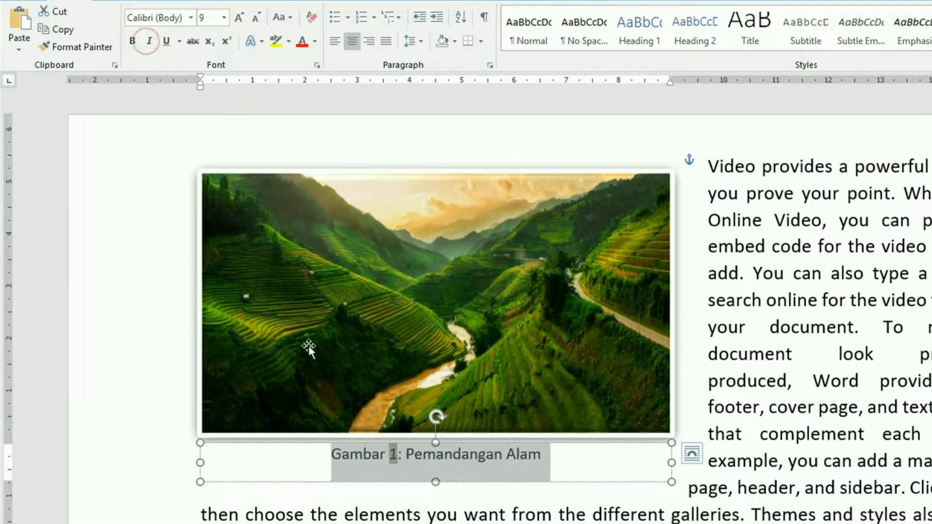
{"action": "left_click", "coordinate": [574, 466]}
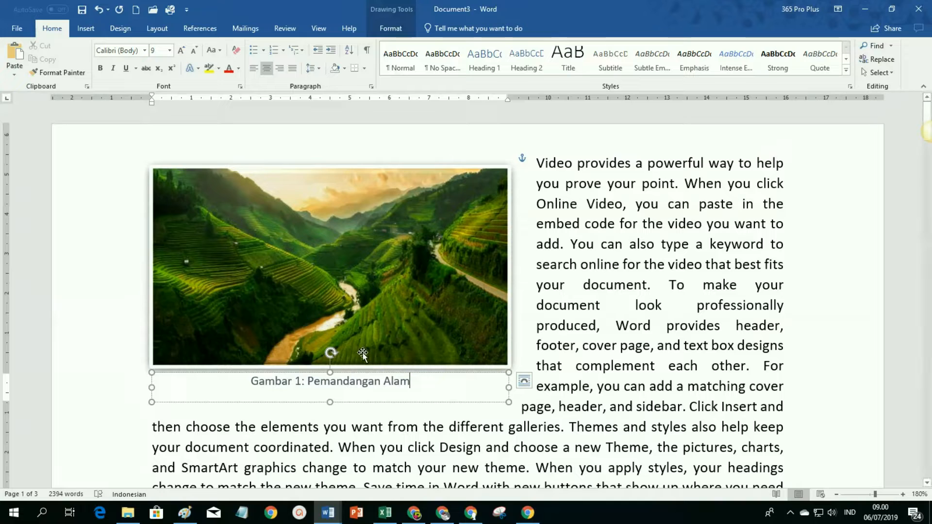
Step: Switch to the document MENEMPATKAN GAMBAR PADA WORD 2010 DAN 2007 and go to its first page
{"action": "mouse_move", "coordinate": [329, 519]}
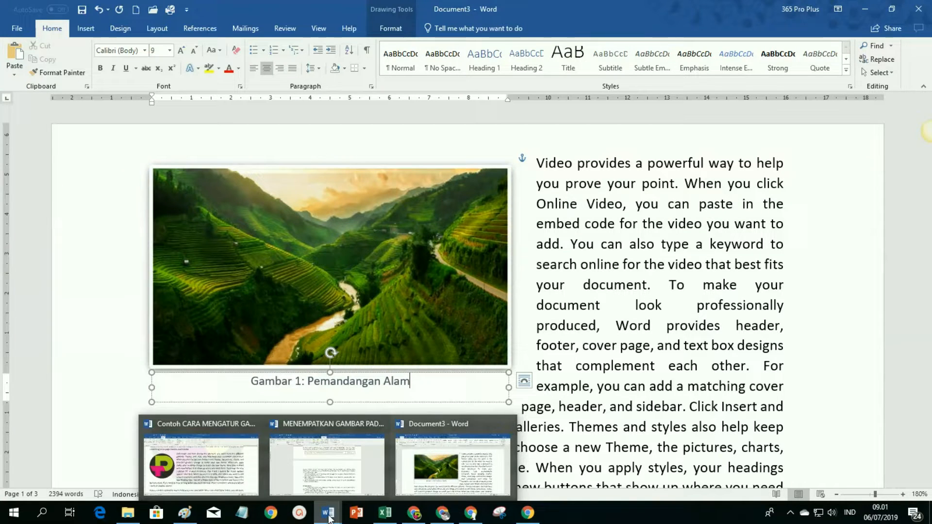
{"action": "left_click", "coordinate": [323, 474]}
{"action": "scroll", "coordinate": [386, 376], "scroll_direction": "up", "scroll_amount": 10}
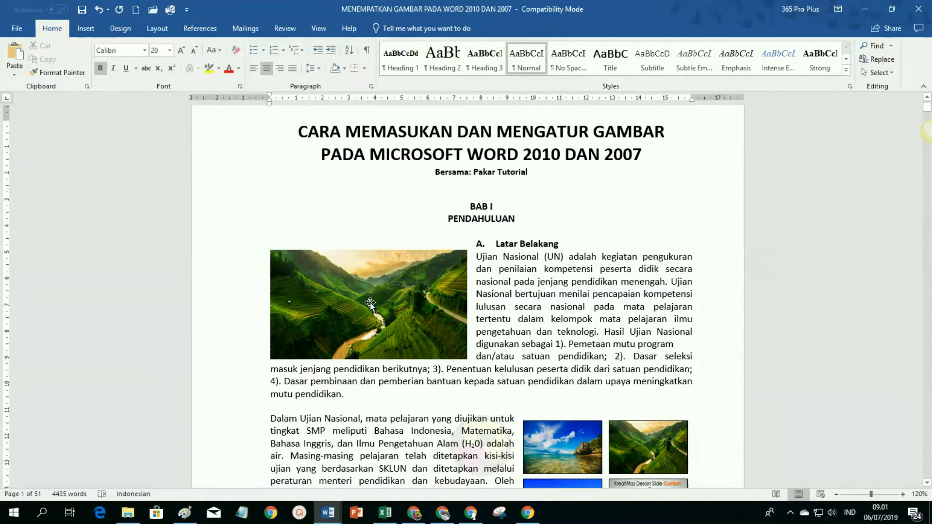
Step: Insert a Simple Text Box near the line below the landscape picture, containing "Gambar 1: Pemandangan Alam"
{"action": "left_click", "coordinate": [272, 371]}
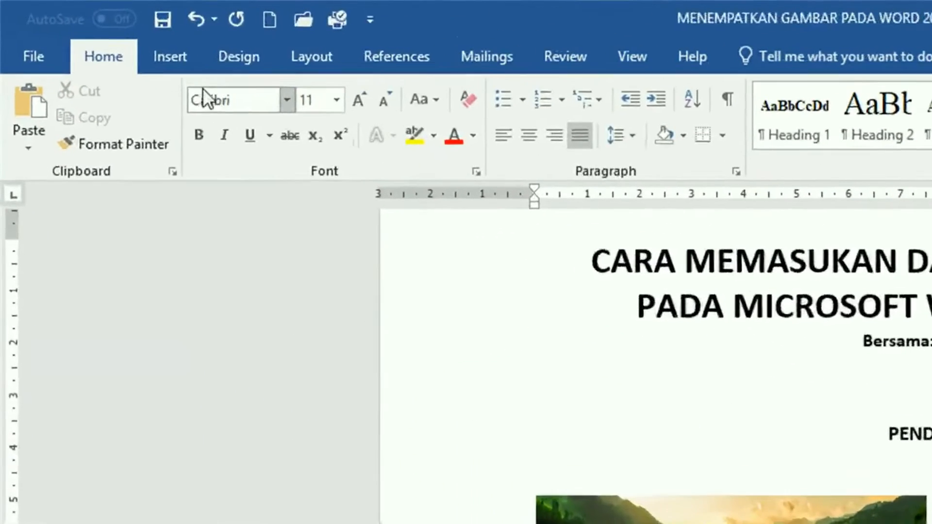
{"action": "left_click", "coordinate": [86, 29]}
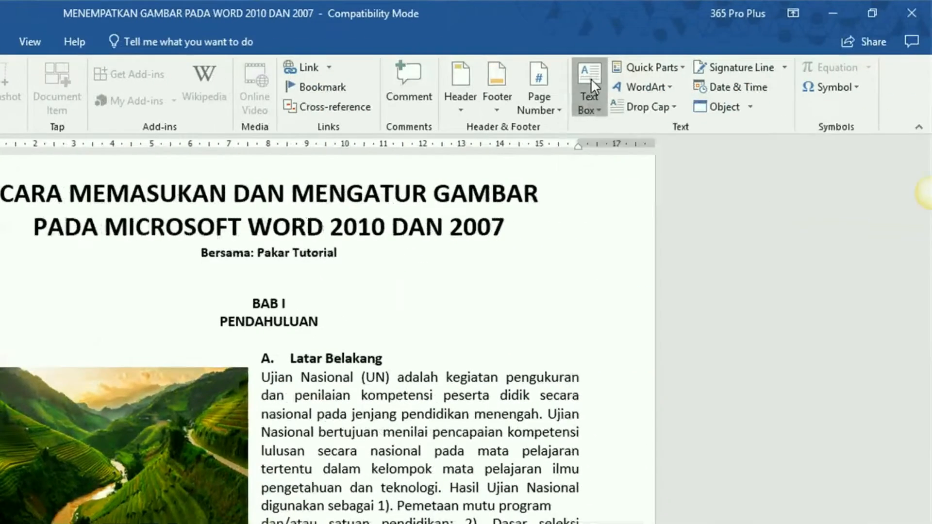
{"action": "left_click", "coordinate": [591, 78]}
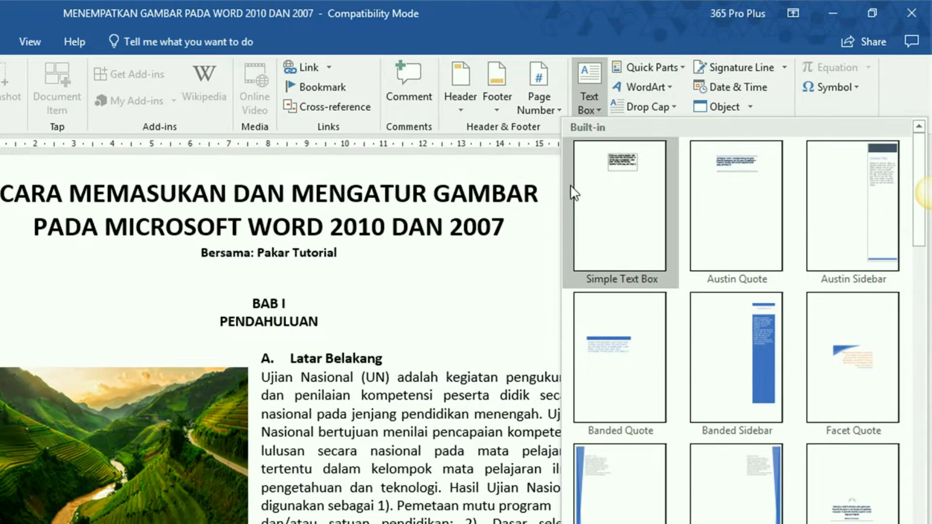
{"action": "left_click", "coordinate": [623, 201]}
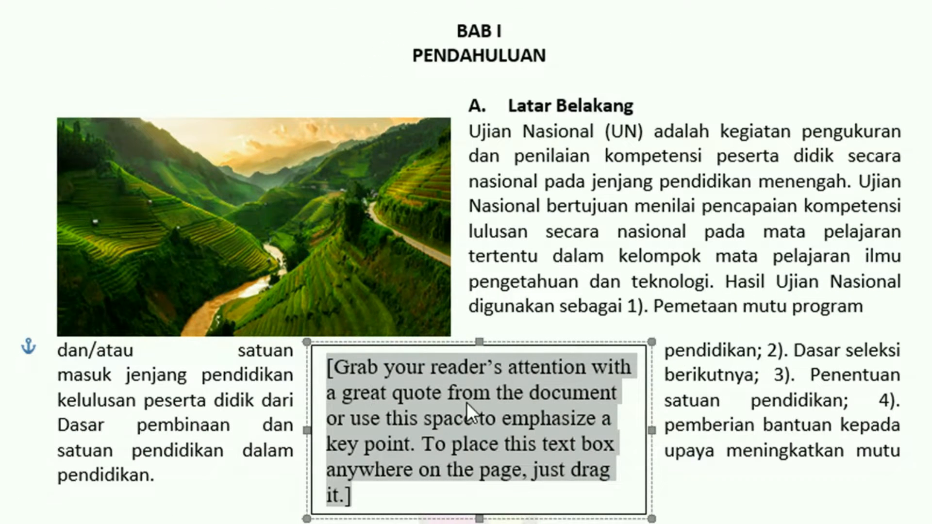
{"action": "type", "text": "Gambar"}
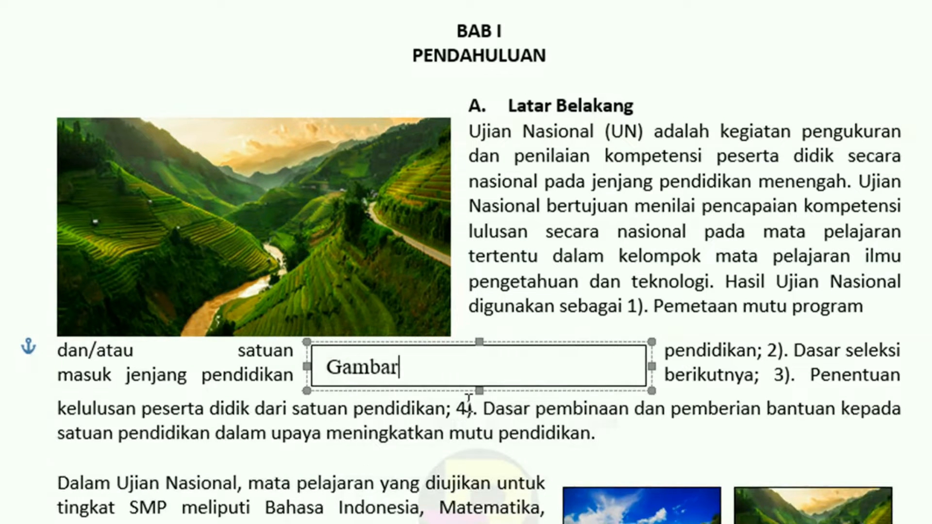
{"action": "type", "text": " 1: Pemandangan Alam"}
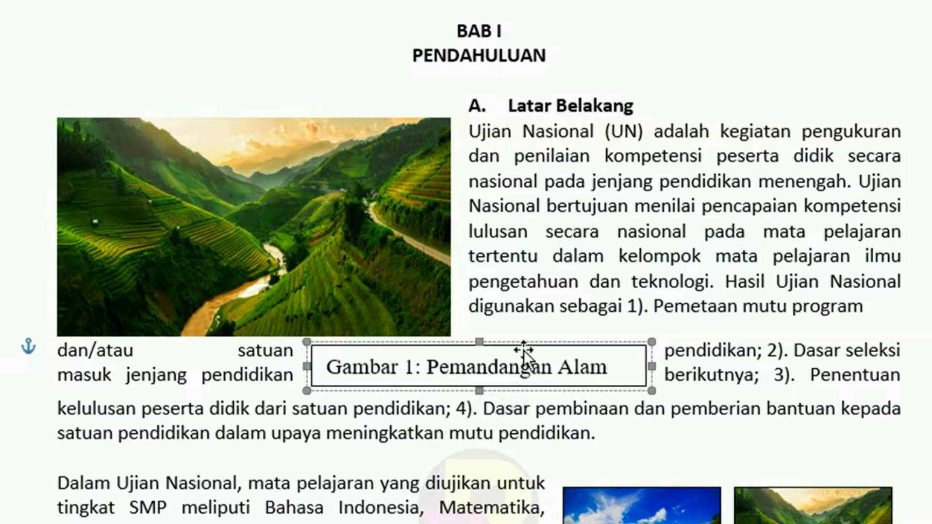
Step: Fit the caption text box directly under the landscape picture at the picture's full width and centre its text
{"action": "left_click_drag", "start_coordinate": [525, 346], "coordinate": [273, 338]}
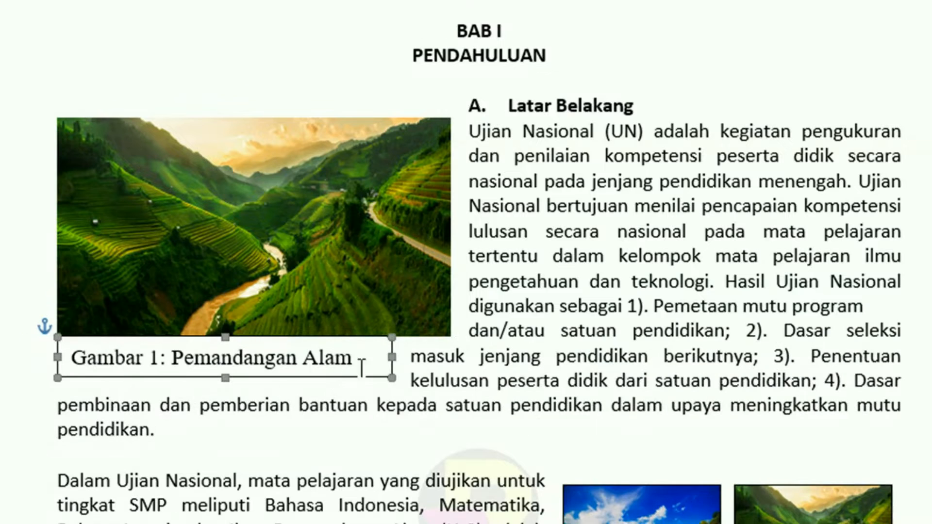
{"action": "left_click_drag", "start_coordinate": [392, 357], "coordinate": [451, 357]}
{"action": "left_click", "coordinate": [323, 360]}
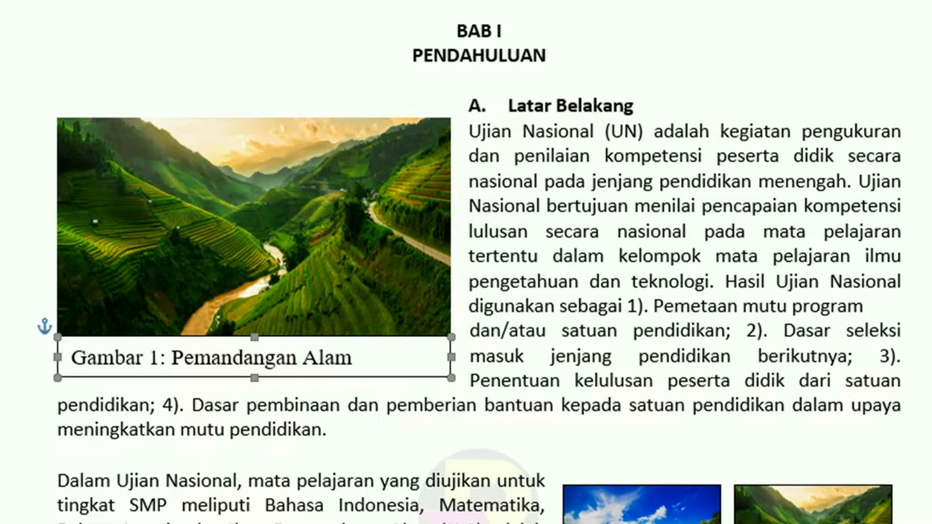
{"action": "key", "text": "ctrl+e"}
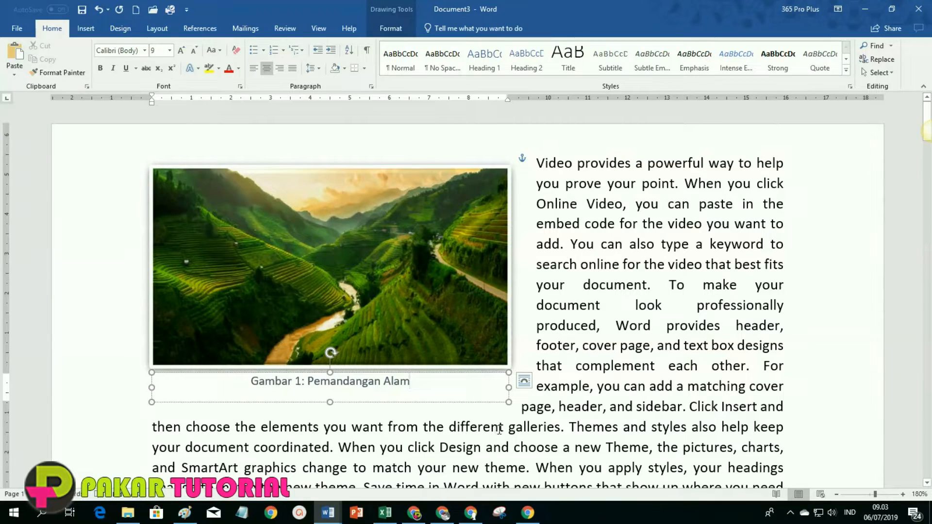
Step: In Document3, draw a rectangle about 7.1 cm wide and 4.5 cm high over the start of the second paragraph
{"action": "scroll", "coordinate": [467, 383], "scroll_direction": "down", "scroll_amount": 8}
{"action": "scroll", "coordinate": [466, 381], "scroll_direction": "down", "scroll_amount": 1}
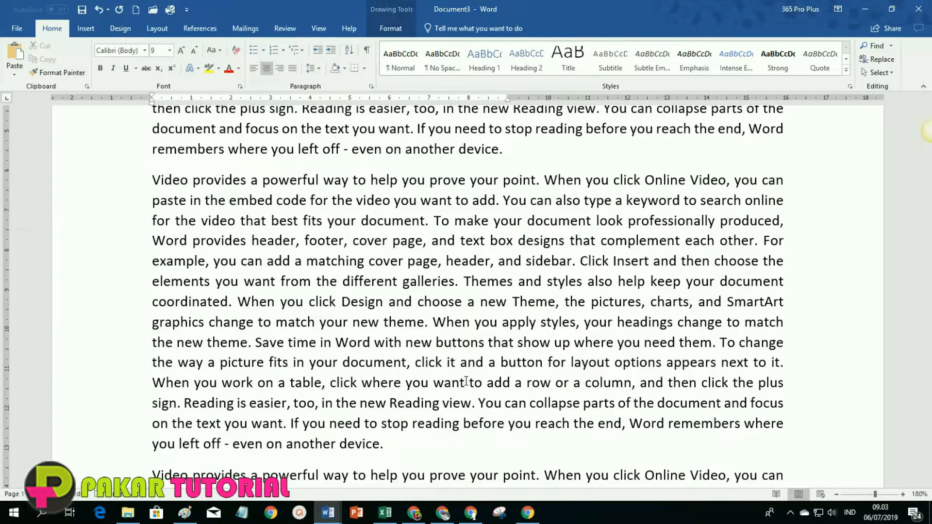
{"action": "scroll", "coordinate": [467, 381], "scroll_direction": "up", "scroll_amount": 2}
{"action": "scroll", "coordinate": [395, 322], "scroll_direction": "down", "scroll_amount": 1}
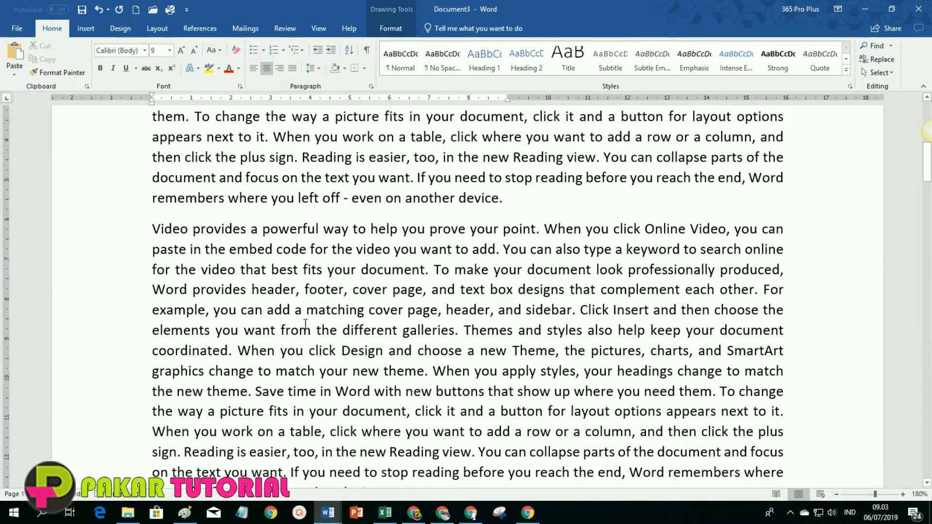
{"action": "scroll", "coordinate": [305, 324], "scroll_direction": "up", "scroll_amount": 1}
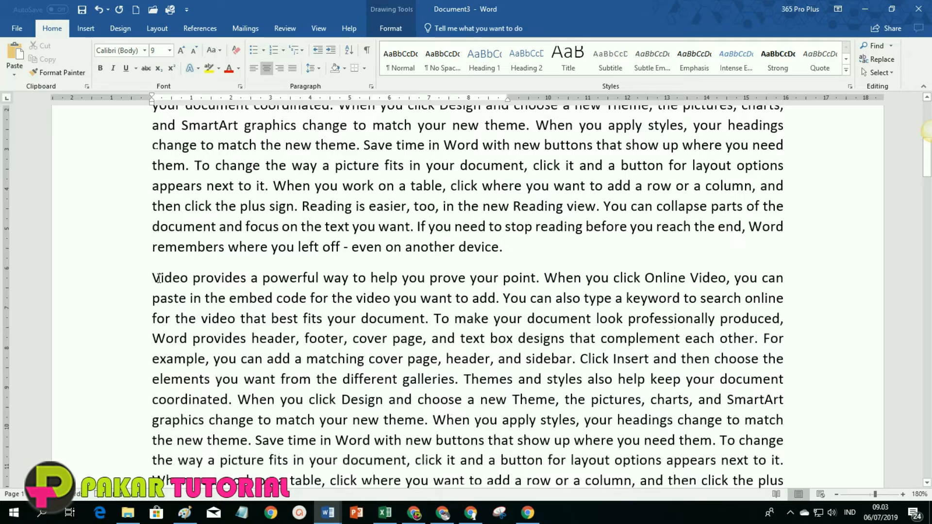
{"action": "scroll", "coordinate": [225, 292], "scroll_direction": "down", "scroll_amount": 1}
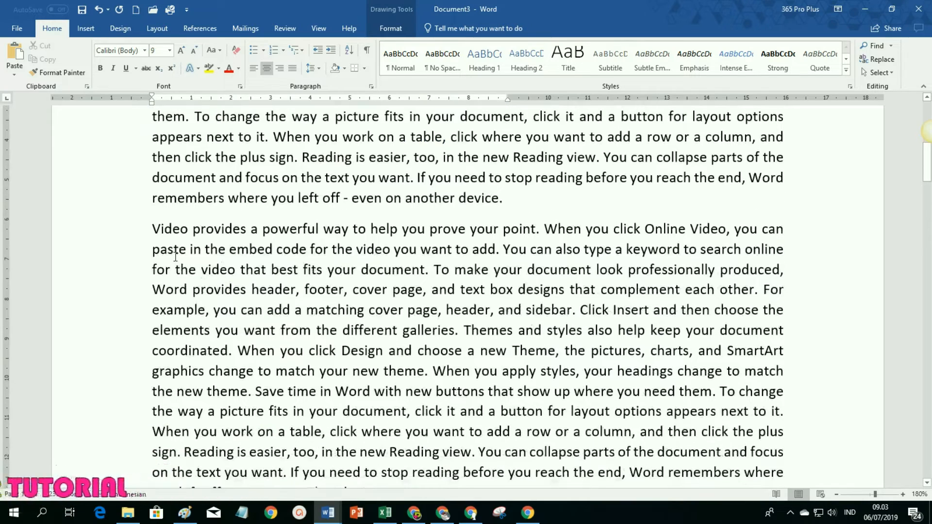
{"action": "left_click", "coordinate": [156, 225]}
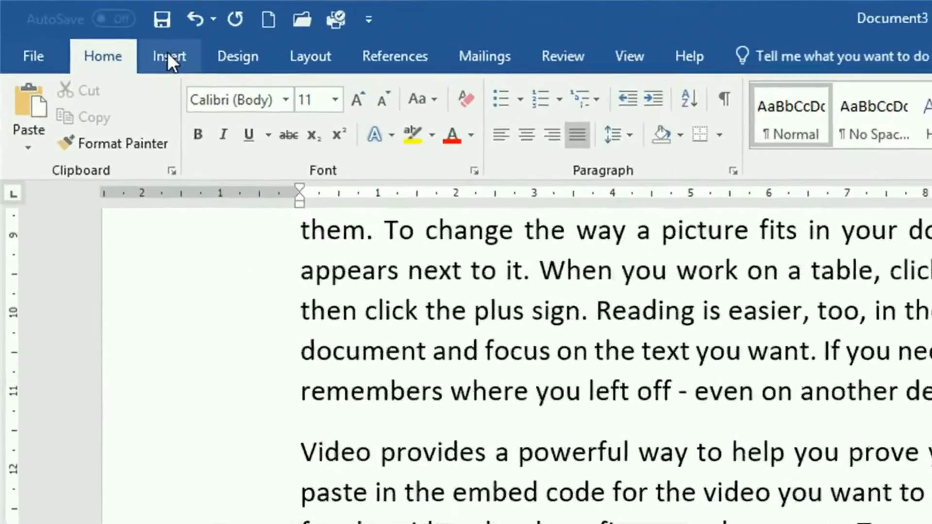
{"action": "left_click", "coordinate": [85, 27]}
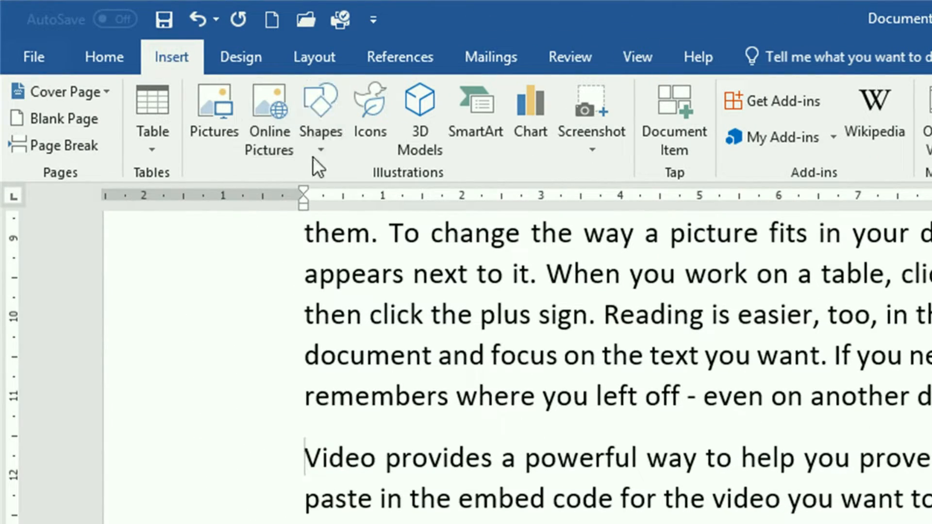
{"action": "left_click", "coordinate": [326, 146]}
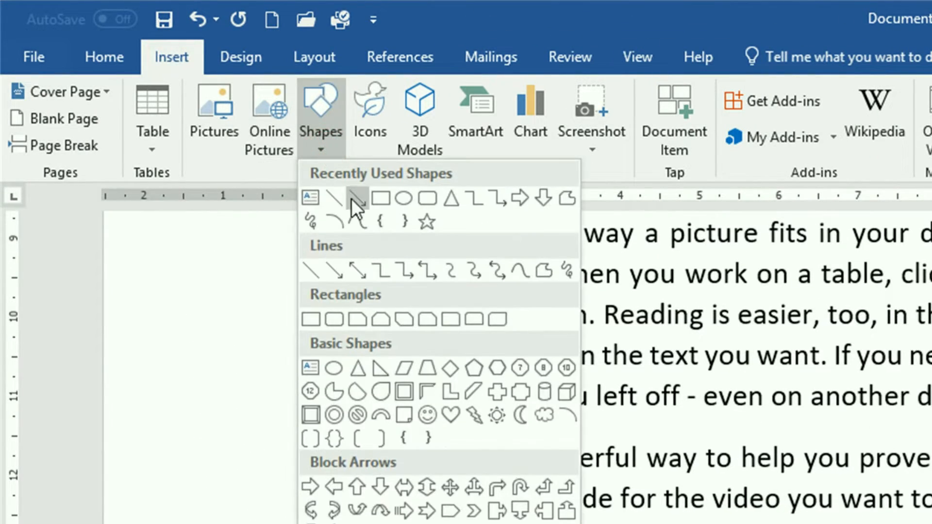
{"action": "left_click", "coordinate": [319, 319]}
{"action": "mouse_move", "coordinate": [307, 453]}
{"action": "left_mouse_down"}
{"action": "mouse_move", "coordinate": [801, 523]}
{"action": "mouse_move", "coordinate": [867, 523]}
{"action": "mouse_move", "coordinate": [752, 523]}
{"action": "mouse_move", "coordinate": [466, 445]}
{"action": "mouse_move", "coordinate": [437, 405]}
{"action": "left_mouse_up"}
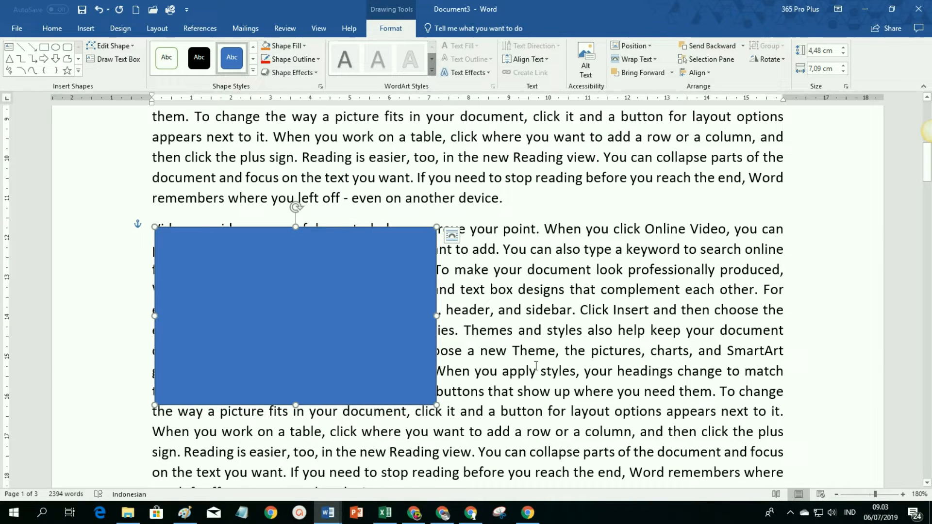
Step: Set the height of the blue rectangle over the second paragraph to 5 cm
{"action": "scroll", "coordinate": [294, 219], "scroll_direction": "up", "scroll_amount": 10}
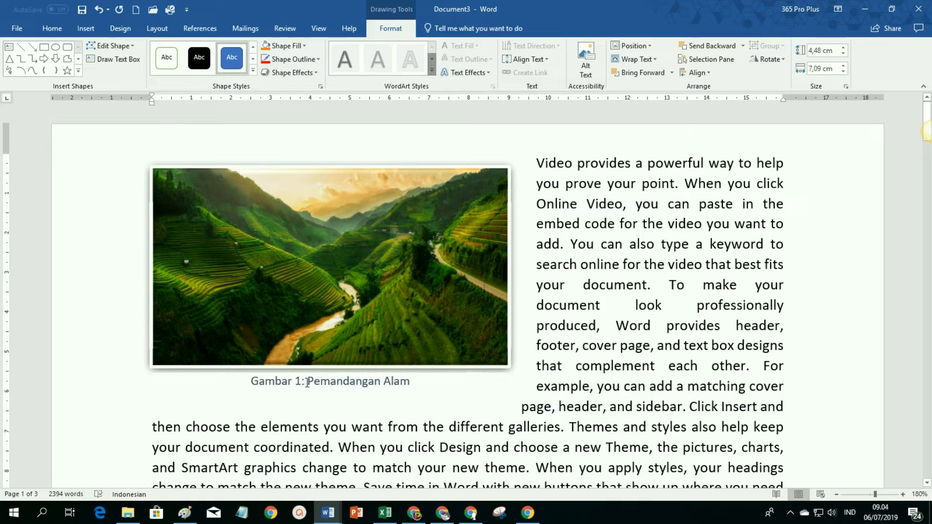
{"action": "scroll", "coordinate": [307, 388], "scroll_direction": "down", "scroll_amount": 8}
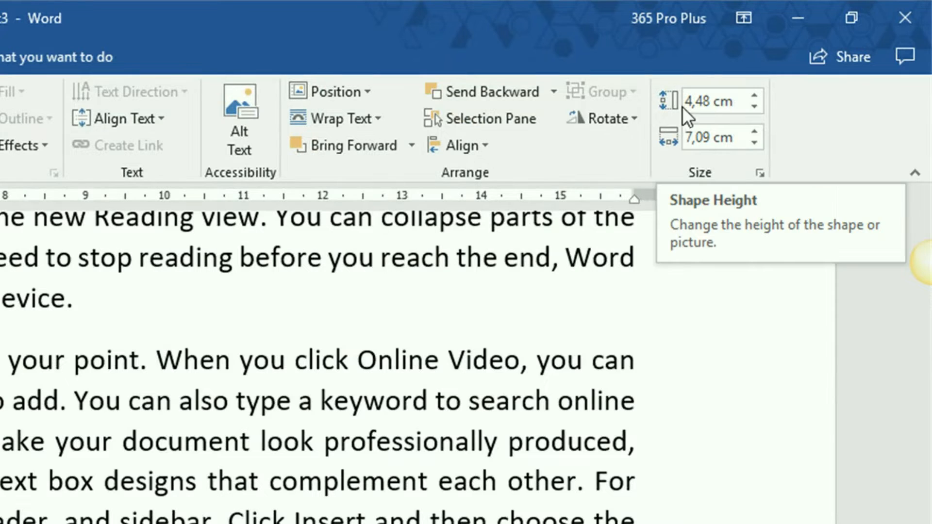
{"action": "left_click", "coordinate": [756, 93]}
{"action": "left_click", "coordinate": [755, 94]}
{"action": "left_click", "coordinate": [755, 93]}
{"action": "left_click", "coordinate": [755, 93]}
{"action": "left_click", "coordinate": [756, 93]}
{"action": "left_click", "coordinate": [756, 93]}
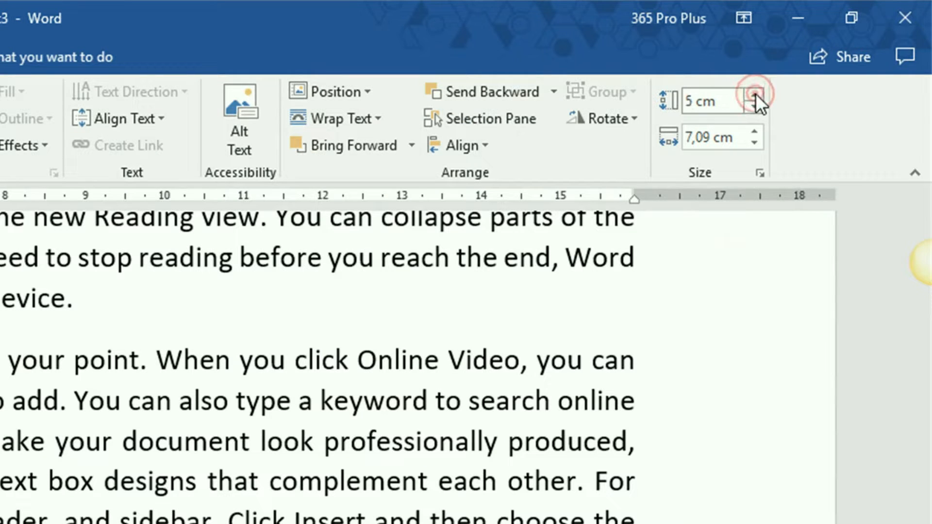
Step: Set the blue rectangle's width to 8 cm
{"action": "left_click", "coordinate": [756, 131]}
{"action": "left_click", "coordinate": [756, 131]}
{"action": "left_click", "coordinate": [755, 131]}
{"action": "left_click", "coordinate": [755, 131]}
{"action": "left_click", "coordinate": [755, 131]}
{"action": "left_click", "coordinate": [756, 131]}
{"action": "left_click", "coordinate": [755, 131]}
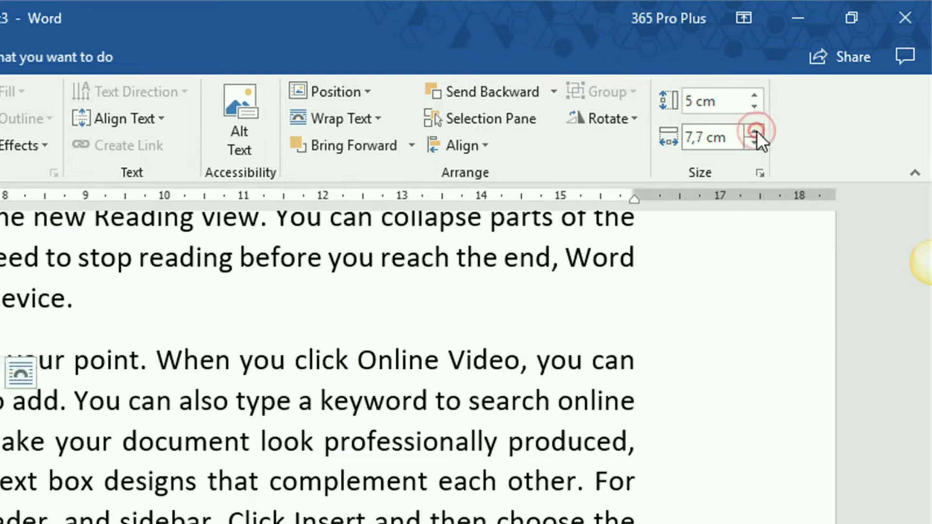
{"action": "left_click", "coordinate": [756, 131]}
{"action": "left_click", "coordinate": [755, 131]}
{"action": "left_click", "coordinate": [755, 131]}
{"action": "left_click", "coordinate": [755, 131]}
{"action": "left_click", "coordinate": [755, 141]}
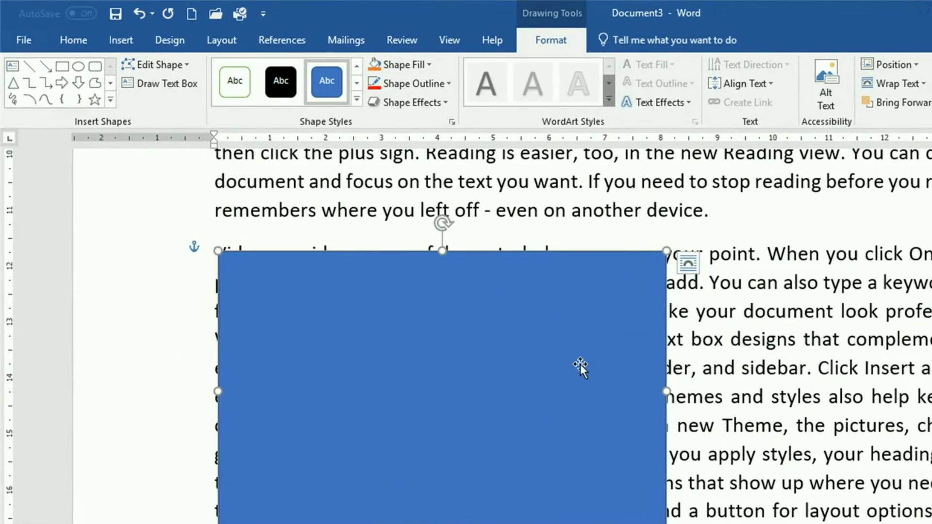
Step: Fill the rectangle with the sunset picture BBTCOFj from the Pictures folder
{"action": "right_click", "coordinate": [584, 420]}
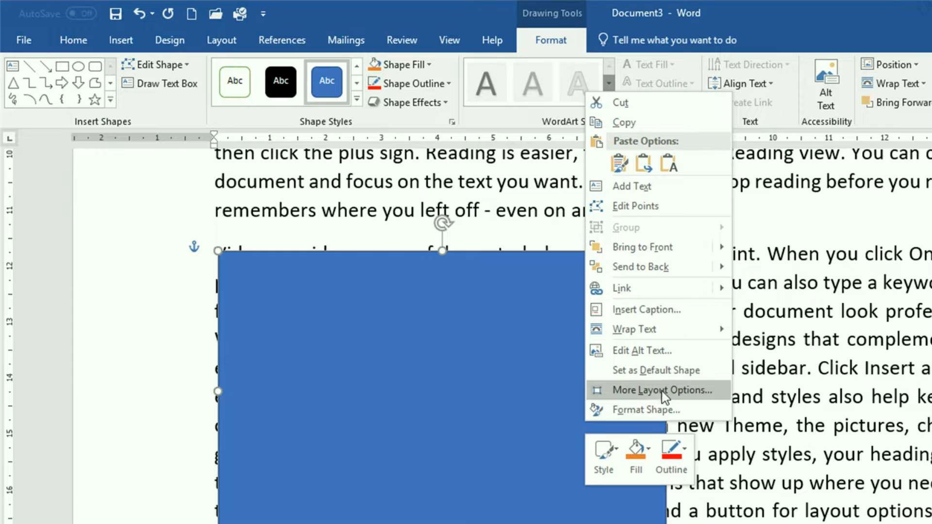
{"action": "left_click", "coordinate": [646, 411]}
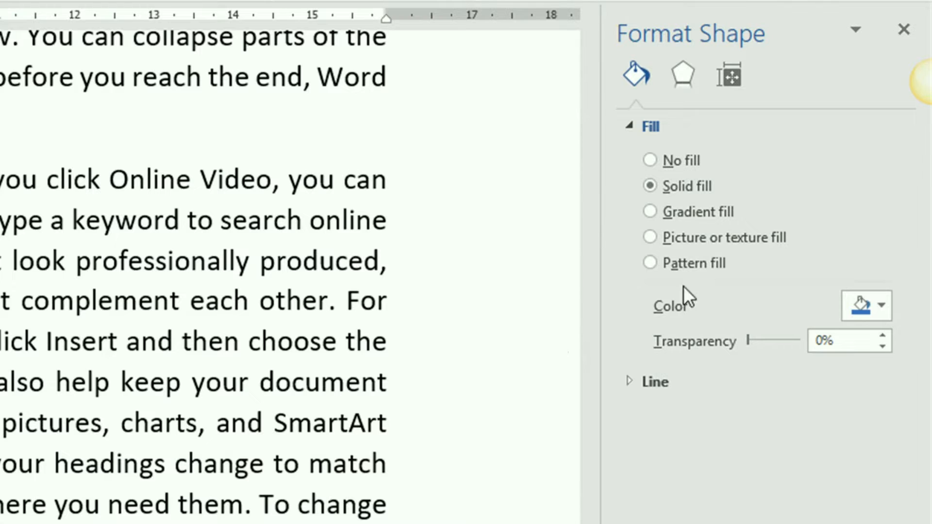
{"action": "left_click", "coordinate": [651, 237]}
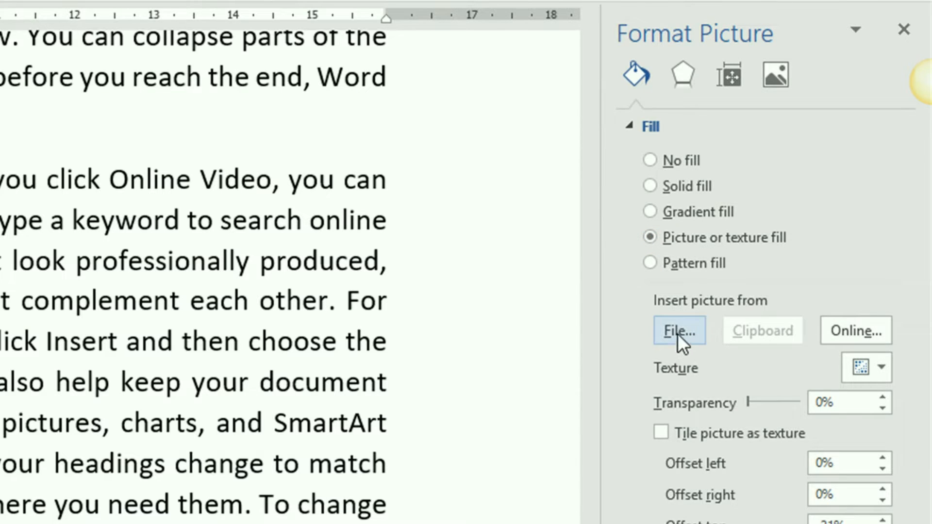
{"action": "left_click", "coordinate": [678, 332]}
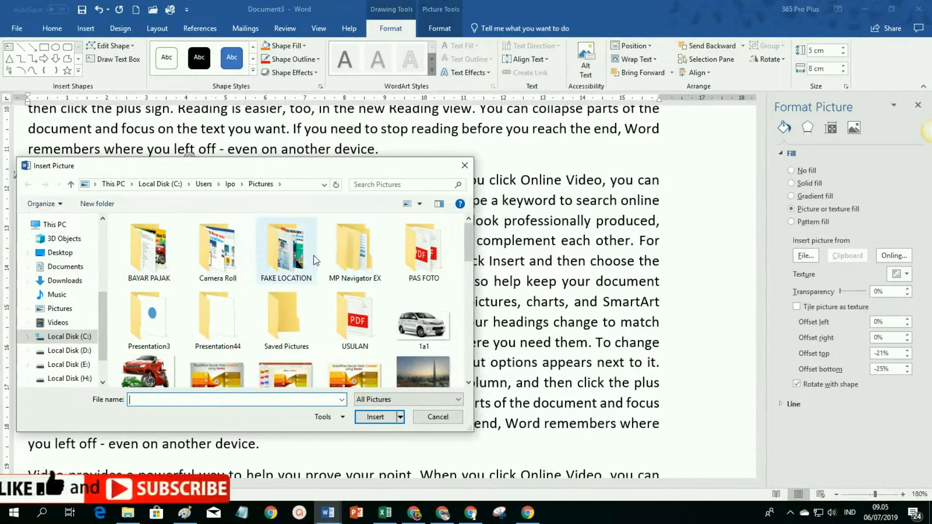
{"action": "scroll", "coordinate": [314, 256], "scroll_direction": "down", "scroll_amount": 5}
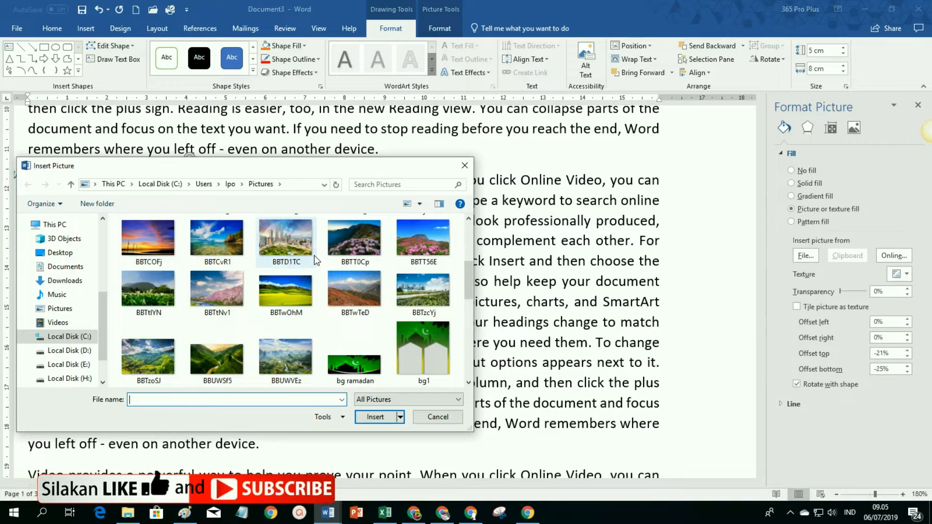
{"action": "scroll", "coordinate": [339, 281], "scroll_direction": "down", "scroll_amount": 1}
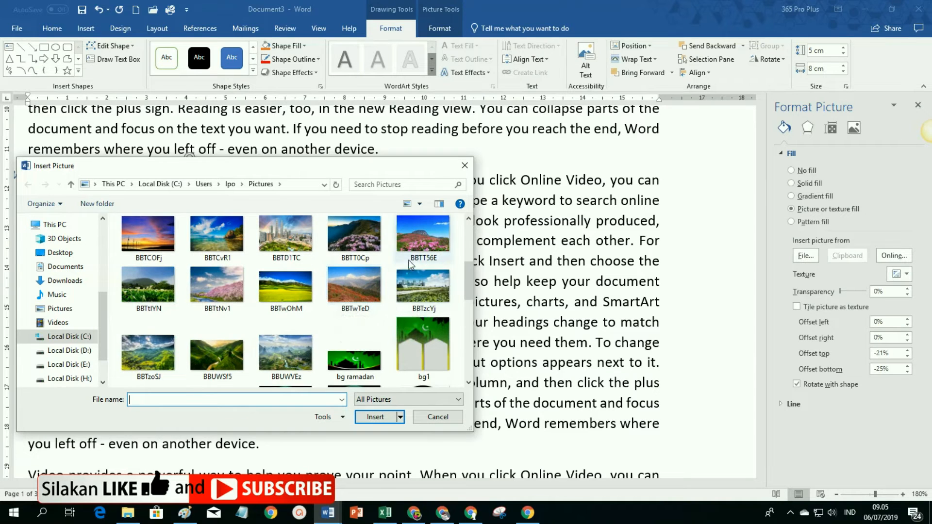
{"action": "left_click", "coordinate": [163, 237]}
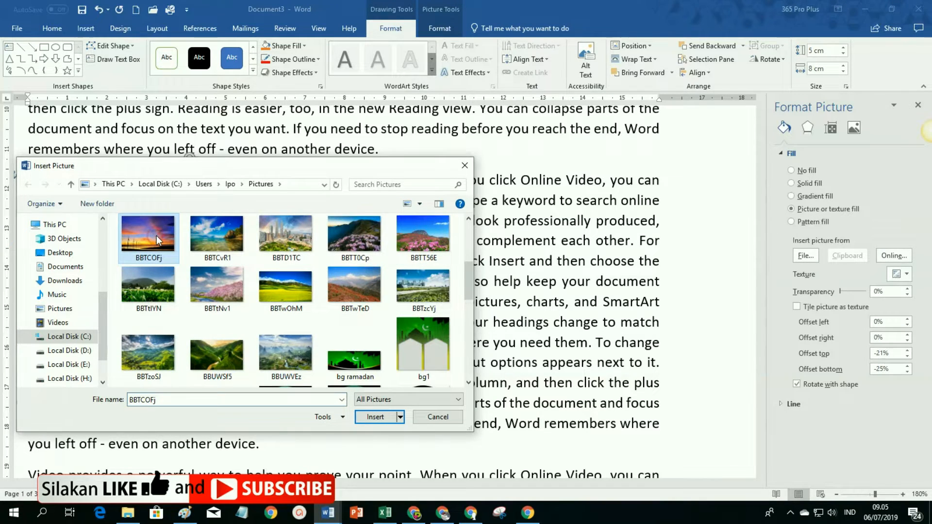
{"action": "left_click", "coordinate": [379, 421]}
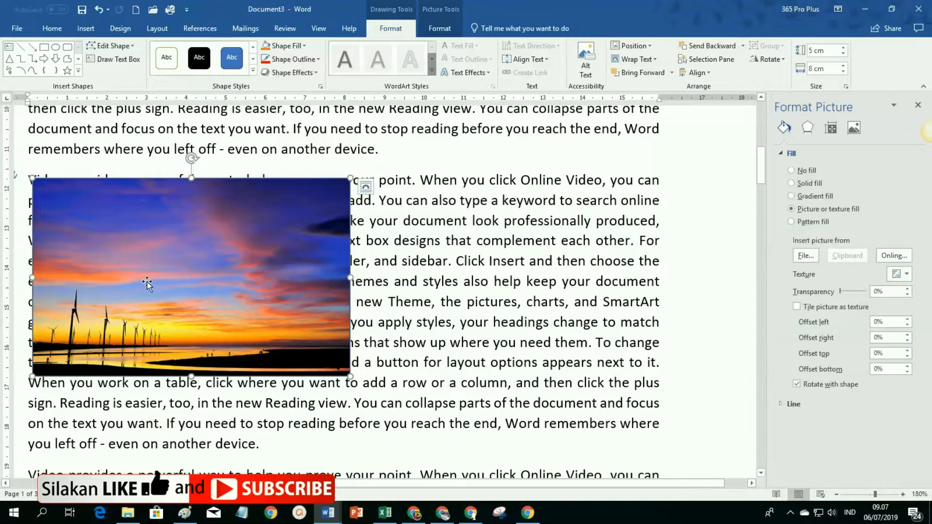
Step: Apply Square text wrapping to the picture-filled rectangle and move it to the right margin, beside the start of the second paragraph
{"action": "scroll", "coordinate": [223, 246], "scroll_direction": "up", "scroll_amount": 8}
{"action": "scroll", "coordinate": [248, 212], "scroll_direction": "down", "scroll_amount": 10}
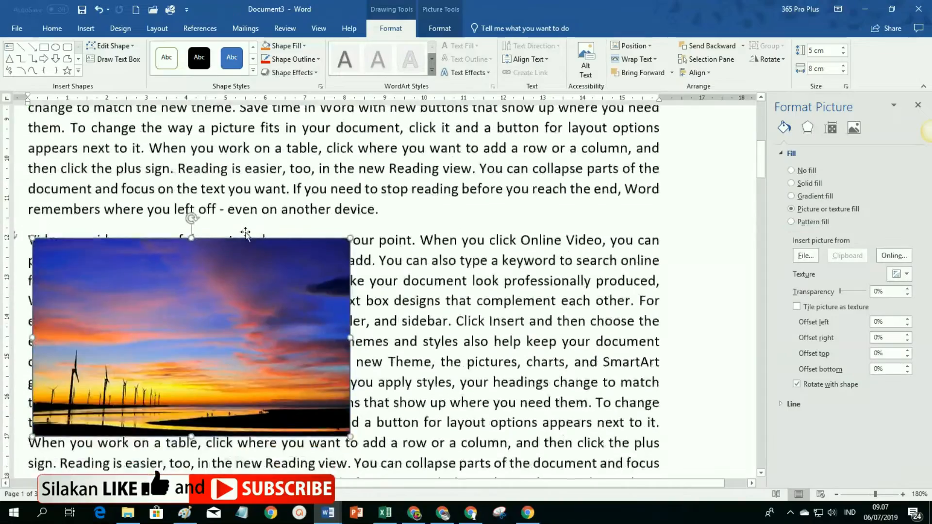
{"action": "scroll", "coordinate": [245, 244], "scroll_direction": "up", "scroll_amount": 3}
{"action": "left_click", "coordinate": [634, 58]}
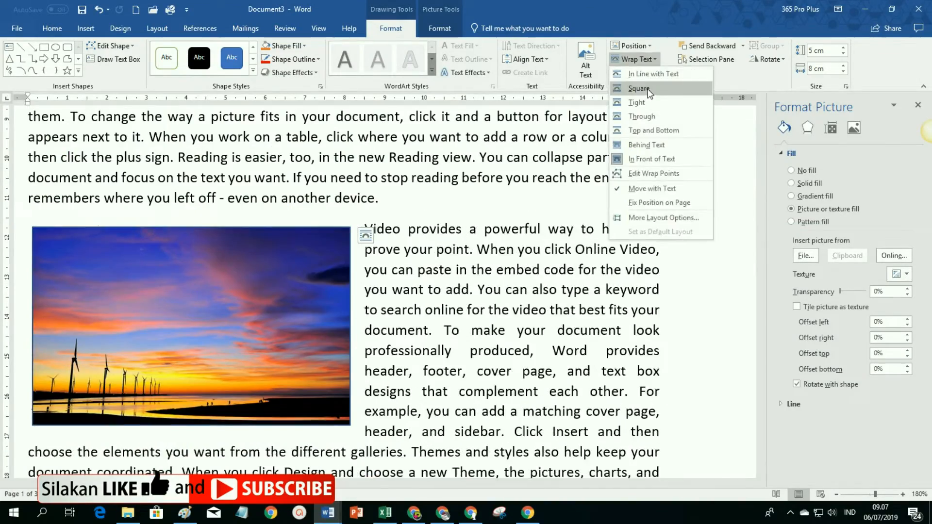
{"action": "left_click", "coordinate": [645, 93]}
{"action": "left_click_drag", "start_coordinate": [235, 326], "coordinate": [547, 326]}
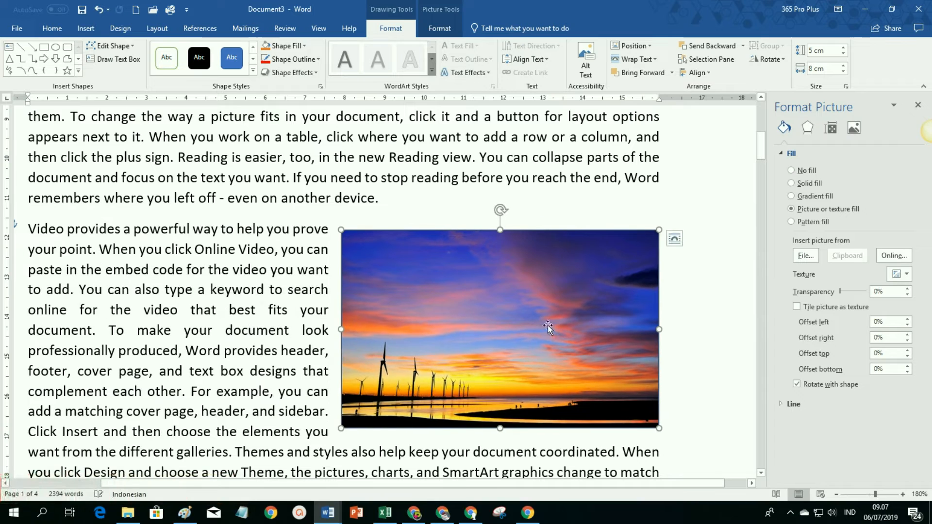
{"action": "scroll", "coordinate": [548, 326], "scroll_direction": "down", "scroll_amount": 2}
{"action": "scroll", "coordinate": [593, 337], "scroll_direction": "up", "scroll_amount": 1}
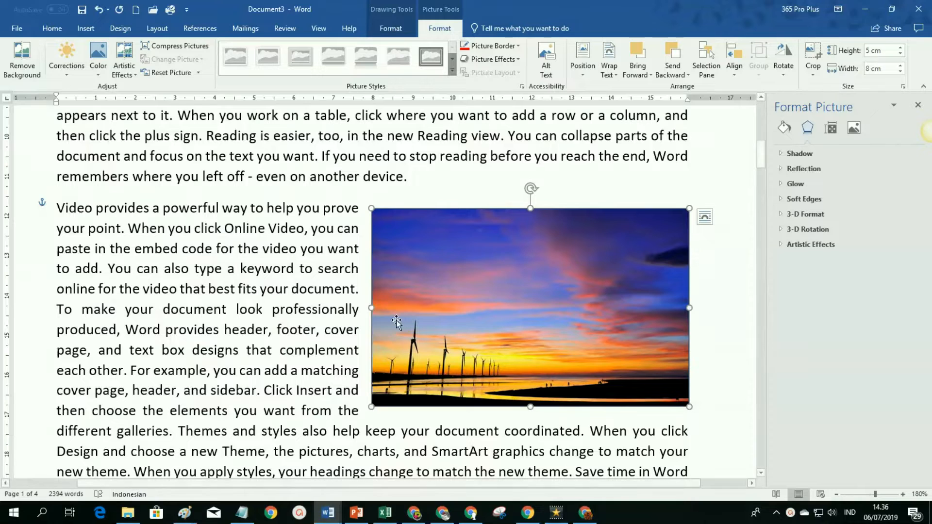
Step: In the document MENEMPATKAN GAMBAR PADA WORD 2010 DAN 2007, draw a rectangle about 6.6 cm wide and 3.4 cm high over the second paragraph's start
{"action": "mouse_move", "coordinate": [329, 519]}
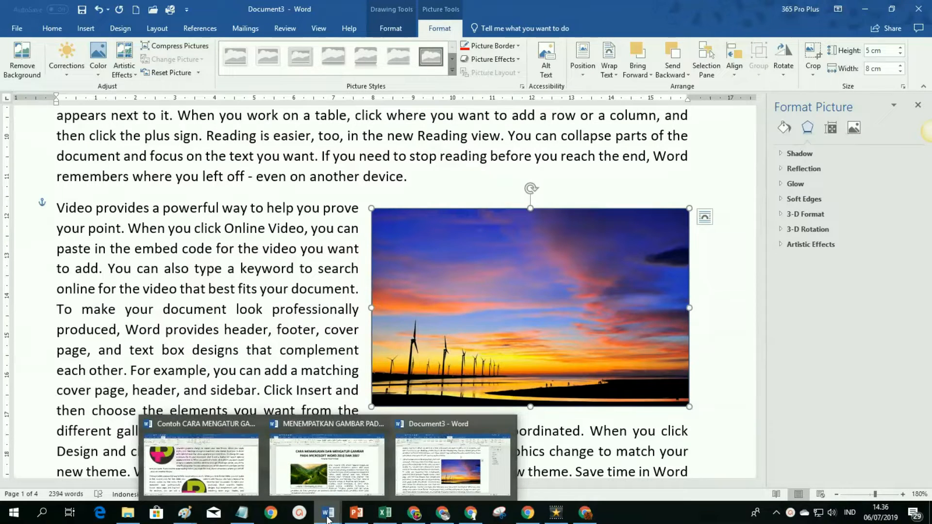
{"action": "left_click", "coordinate": [334, 471]}
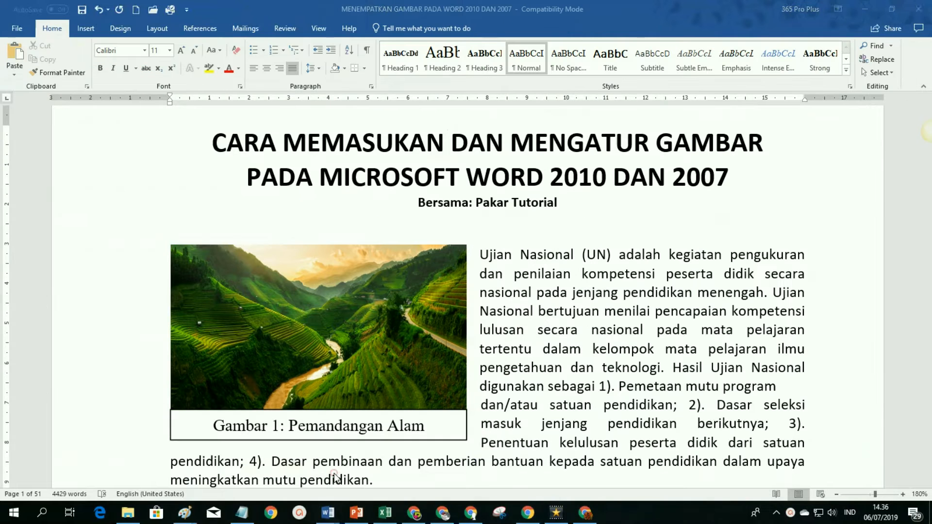
{"action": "scroll", "coordinate": [659, 211], "scroll_direction": "down", "scroll_amount": 6}
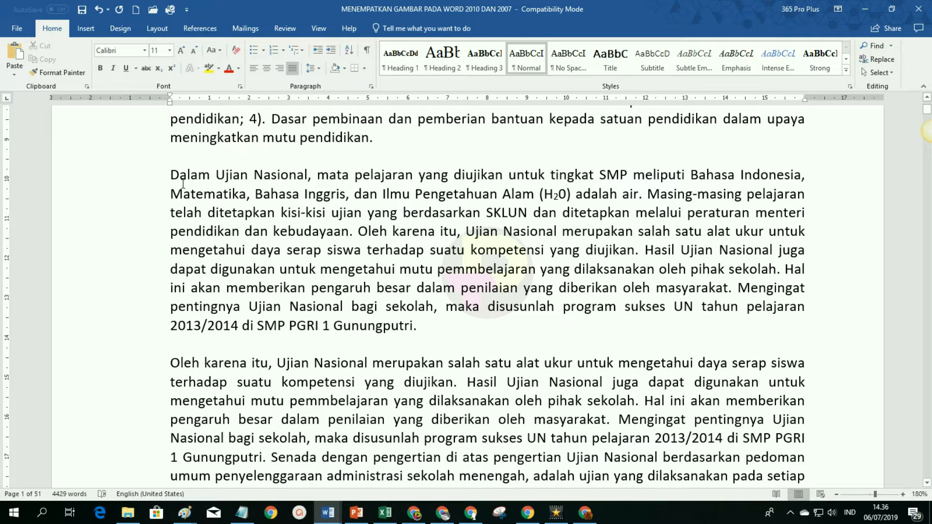
{"action": "left_click", "coordinate": [87, 29]}
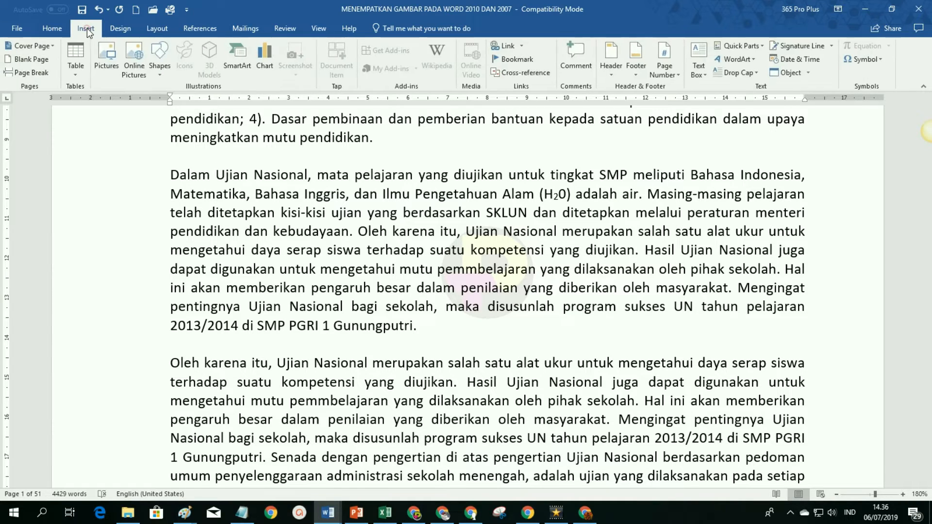
{"action": "left_click", "coordinate": [160, 76]}
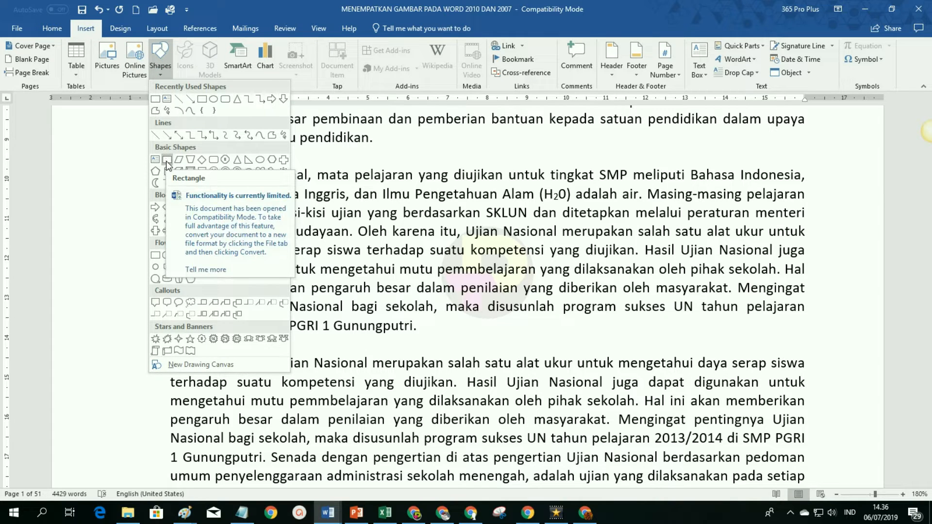
{"action": "left_click", "coordinate": [167, 162]}
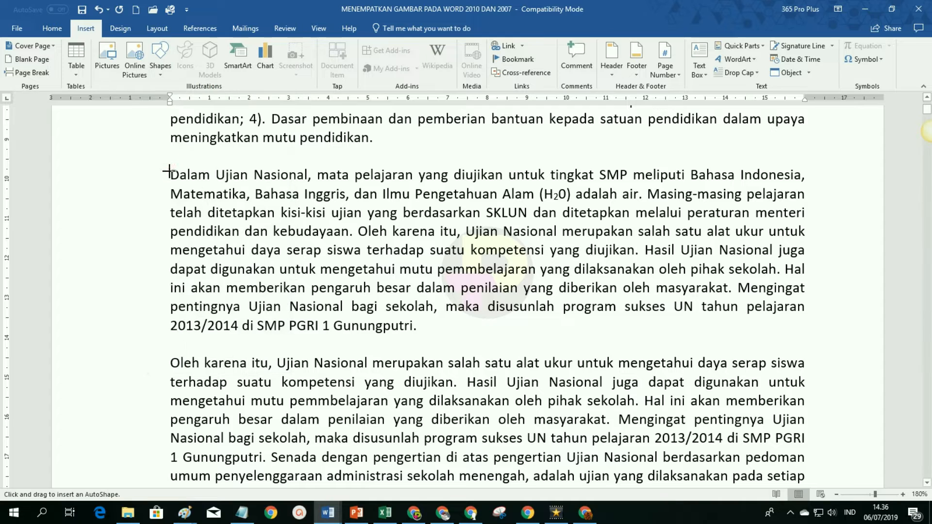
{"action": "mouse_move", "coordinate": [170, 167]}
{"action": "left_mouse_down"}
{"action": "mouse_move", "coordinate": [236, 249]}
{"action": "mouse_move", "coordinate": [431, 301]}
{"action": "left_mouse_up"}
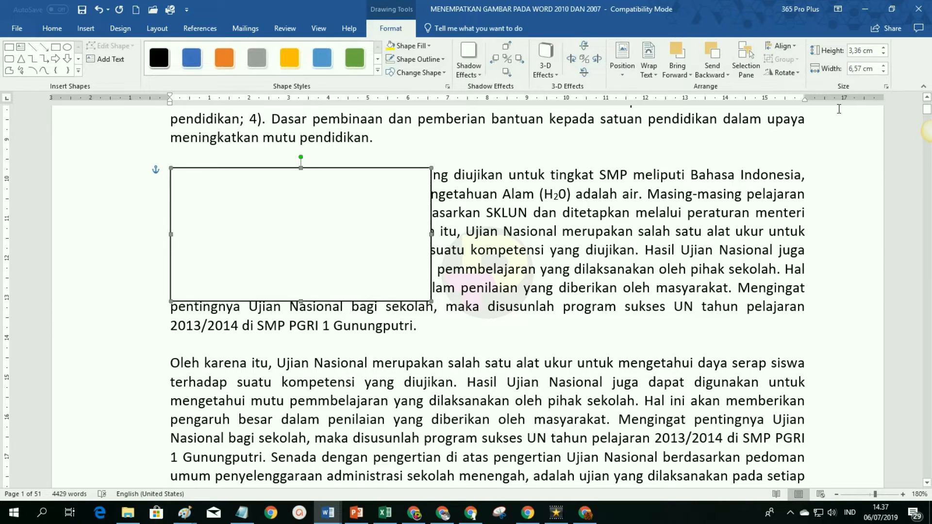
Step: Resize the new rectangle to 5 cm high and 8 cm wide
{"action": "left_click", "coordinate": [874, 50]}
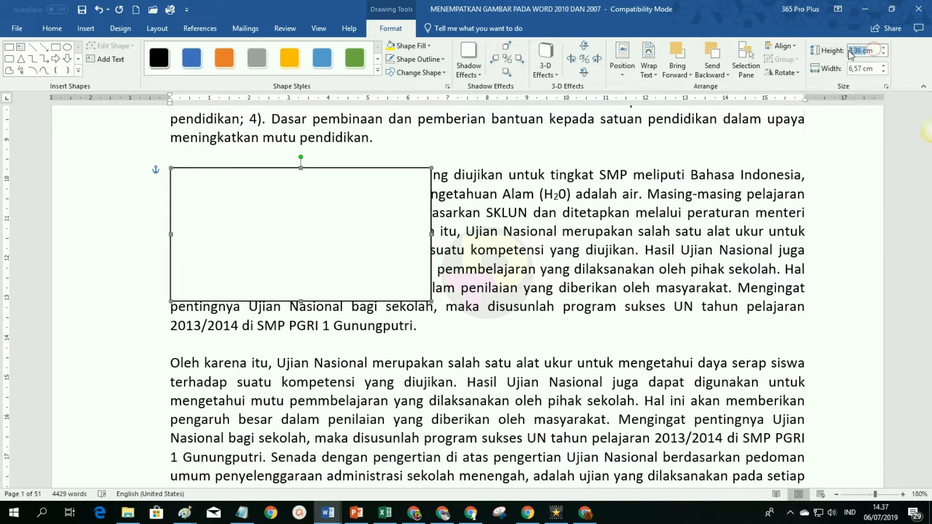
{"action": "type", "text": "5"}
{"action": "key", "text": "Tab"}
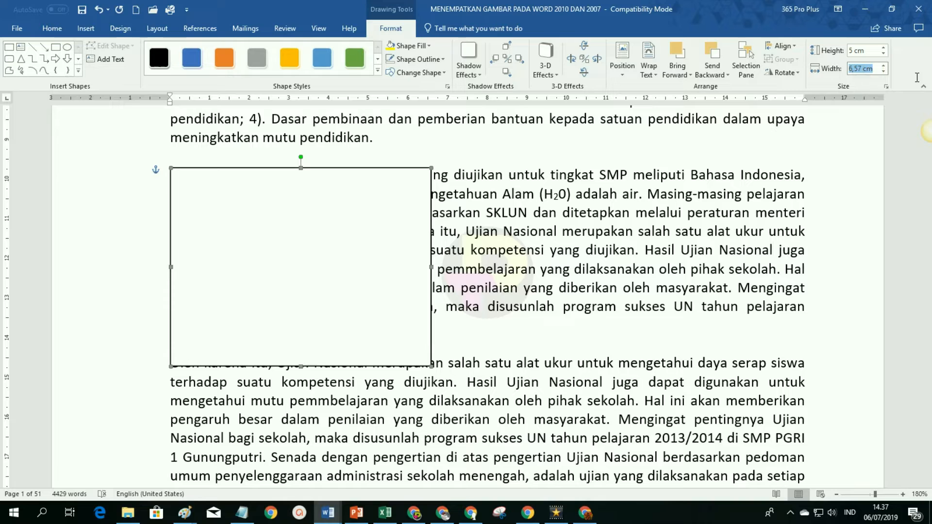
{"action": "type", "text": "8"}
{"action": "key", "text": "Return"}
Step: Fill the 5 by 8 cm rectangle with the sunset picture BBTCOFj from the Pictures folder
{"action": "right_click", "coordinate": [441, 210]}
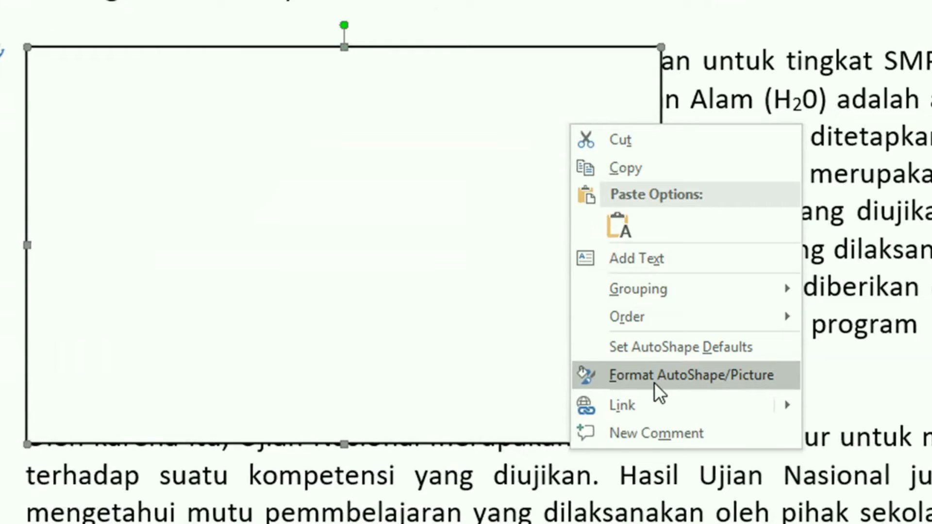
{"action": "left_click", "coordinate": [684, 375]}
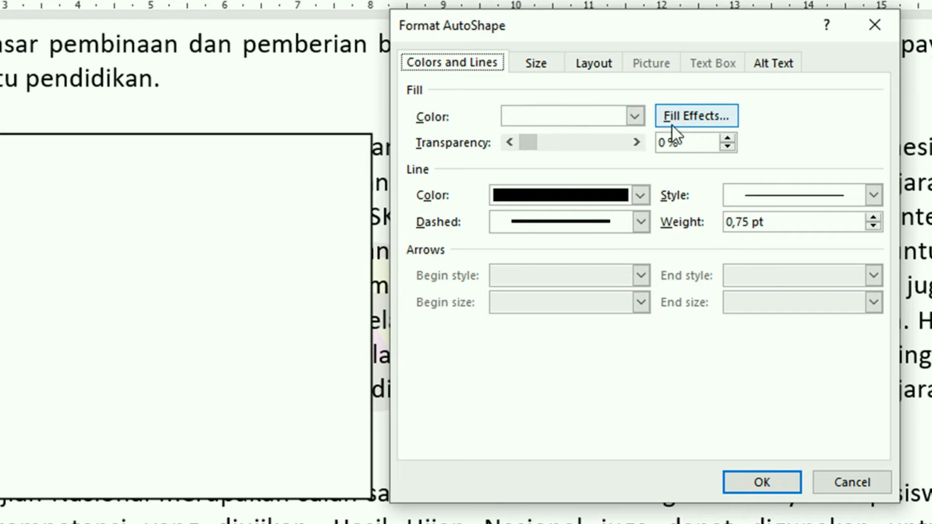
{"action": "left_click", "coordinate": [694, 115]}
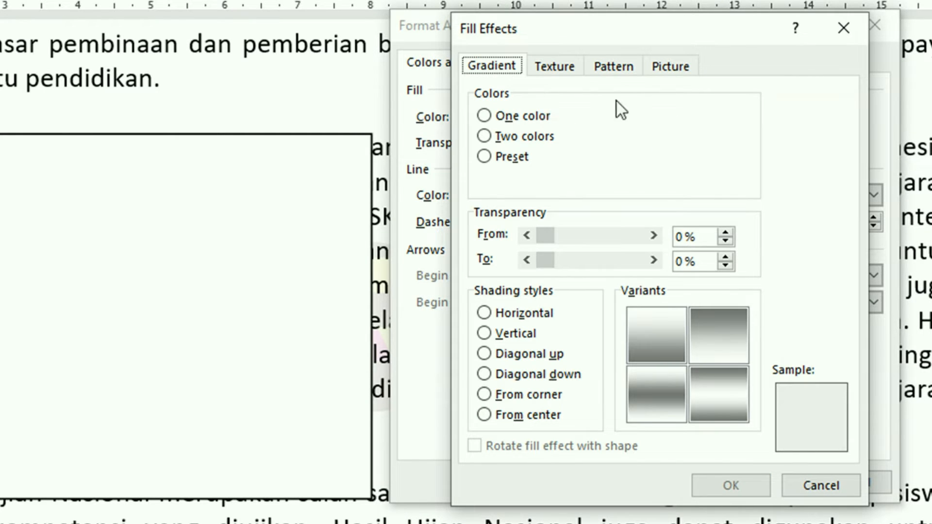
{"action": "left_click", "coordinate": [674, 70]}
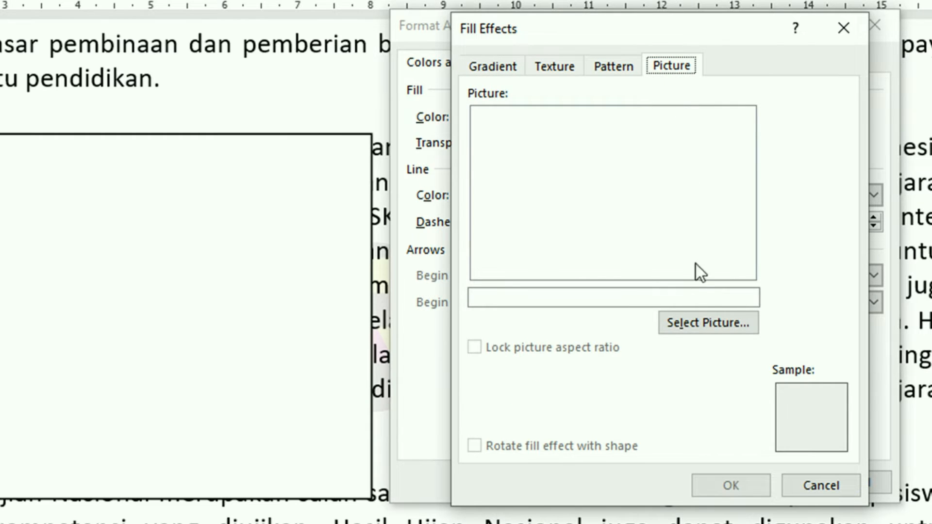
{"action": "left_click", "coordinate": [705, 325]}
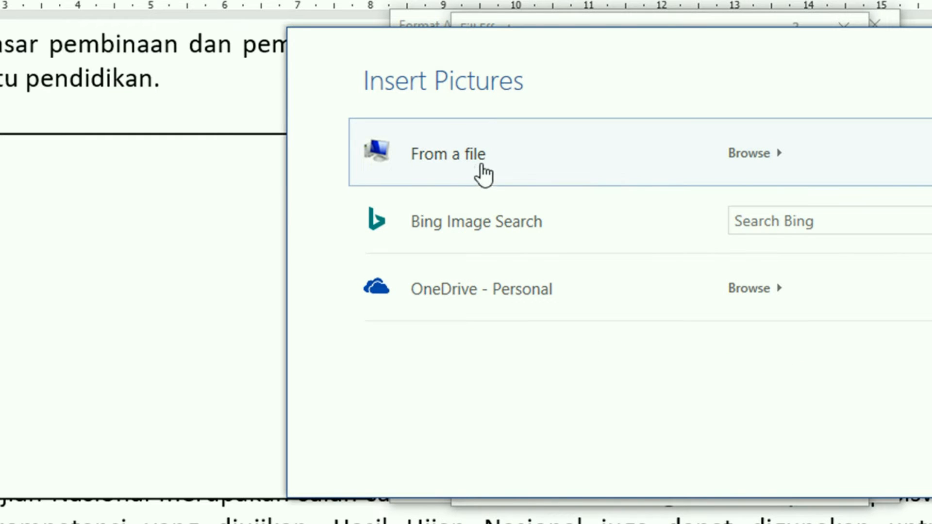
{"action": "left_click", "coordinate": [482, 166]}
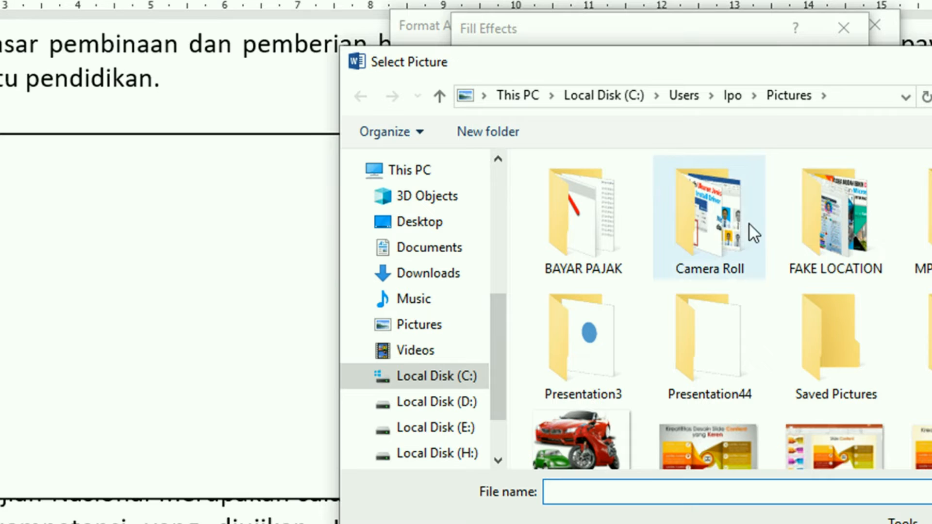
{"action": "scroll", "coordinate": [822, 243], "scroll_direction": "down", "scroll_amount": 5}
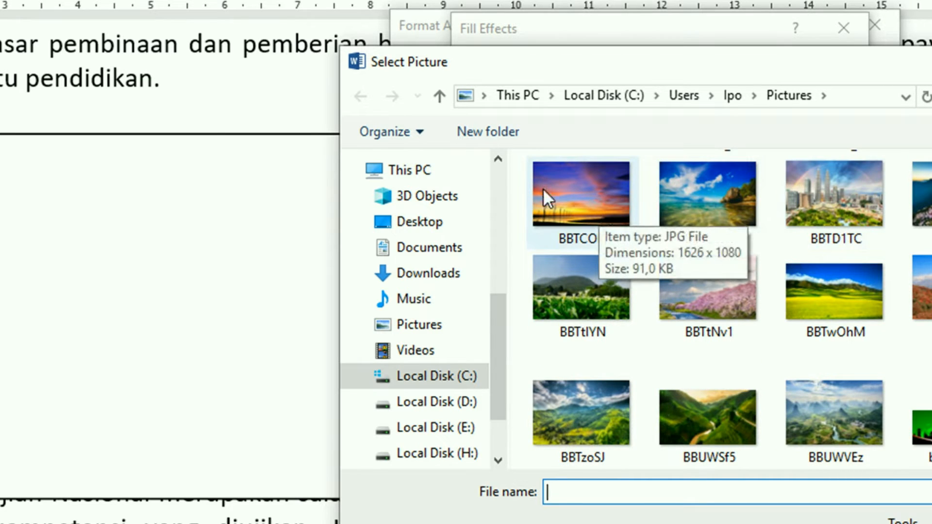
{"action": "left_click", "coordinate": [589, 206]}
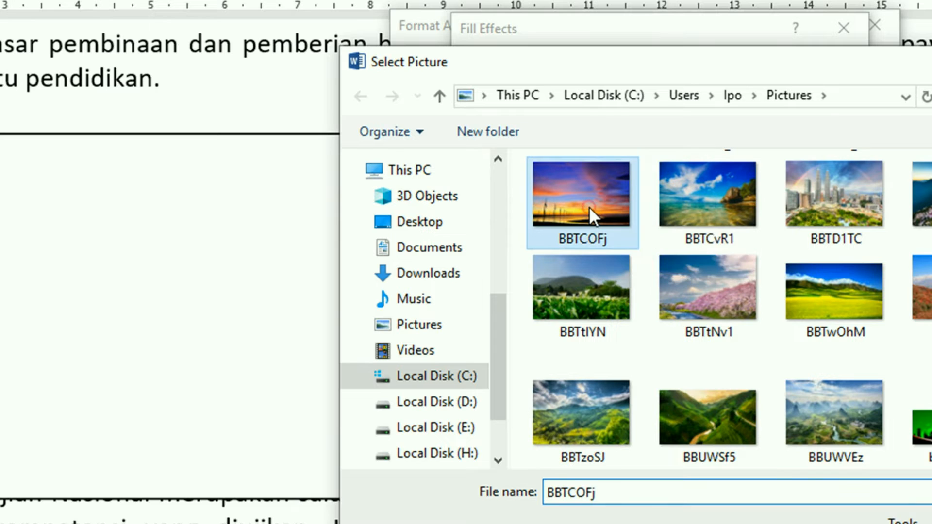
{"action": "double_click", "coordinate": [581, 199]}
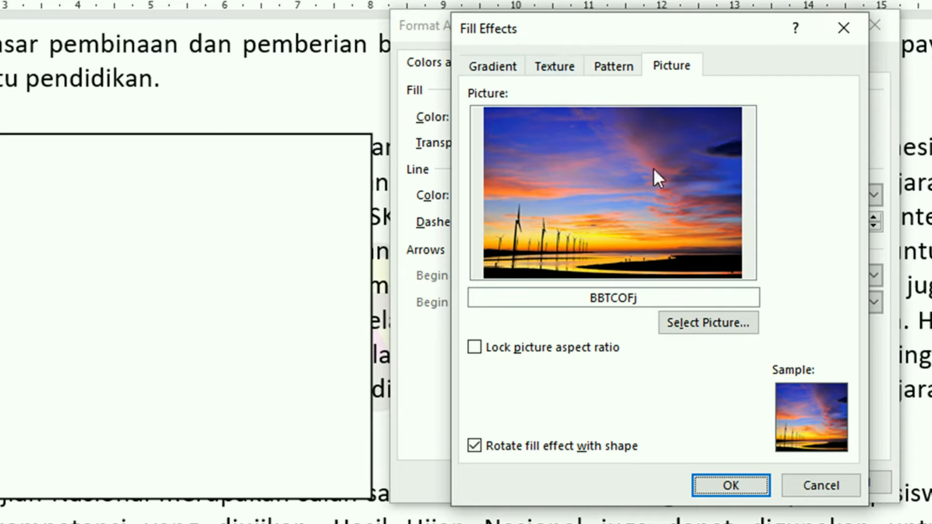
{"action": "left_click", "coordinate": [729, 487]}
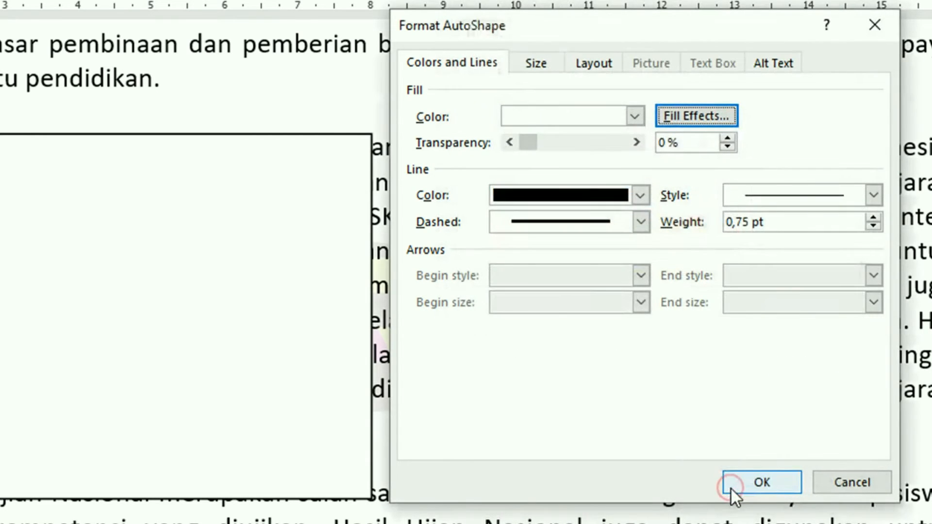
{"action": "left_click", "coordinate": [769, 489]}
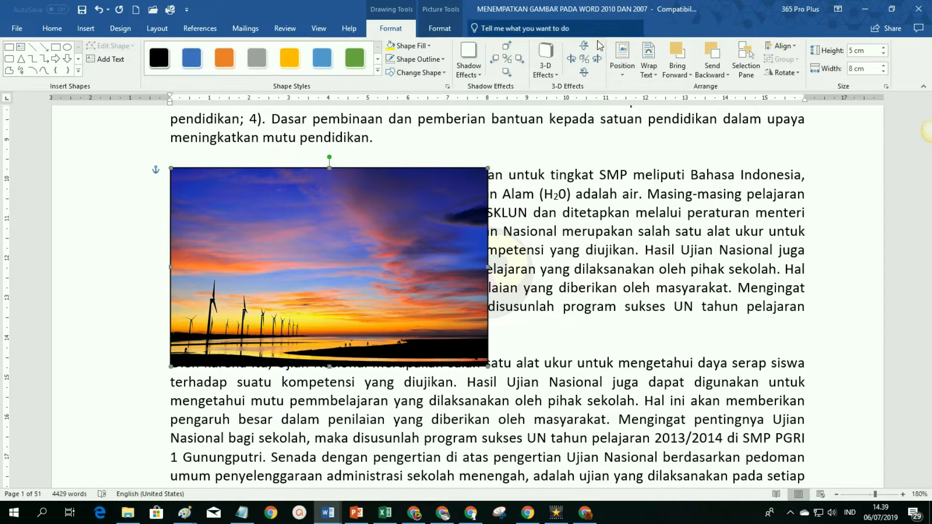
Step: Apply Square text wrapping to the sunset-filled rectangle and move it to the text's right margin, beside the second paragraph
{"action": "left_click", "coordinate": [649, 72]}
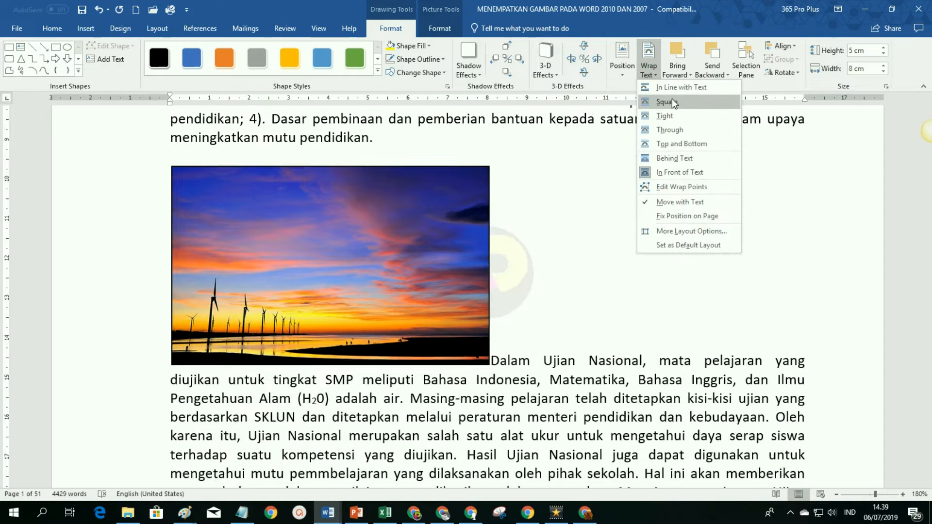
{"action": "left_click", "coordinate": [672, 100]}
{"action": "left_click_drag", "start_coordinate": [381, 265], "coordinate": [689, 266]}
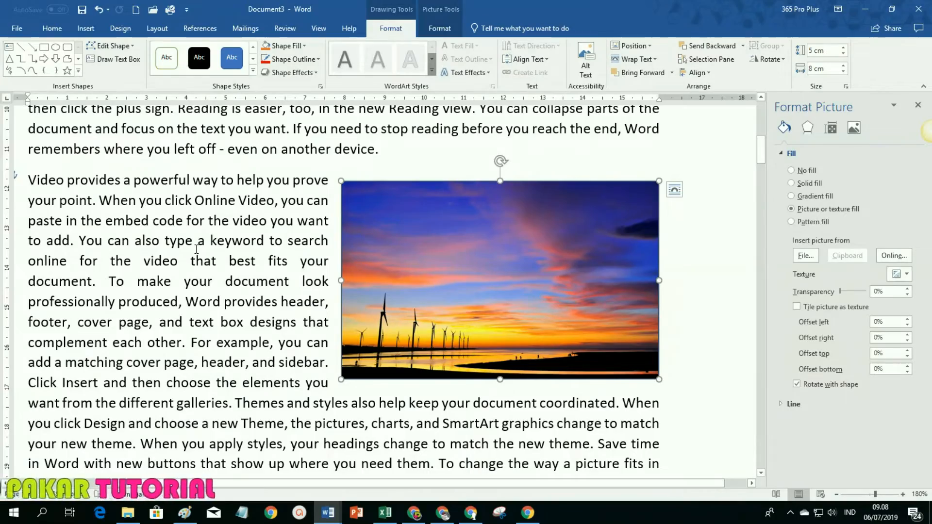
Step: In Document3, draw a circle about 4.5 cm in diameter over the middle of a full paragraph on page 2
{"action": "scroll", "coordinate": [236, 227], "scroll_direction": "down", "scroll_amount": 2}
{"action": "scroll", "coordinate": [236, 227], "scroll_direction": "down", "scroll_amount": 5}
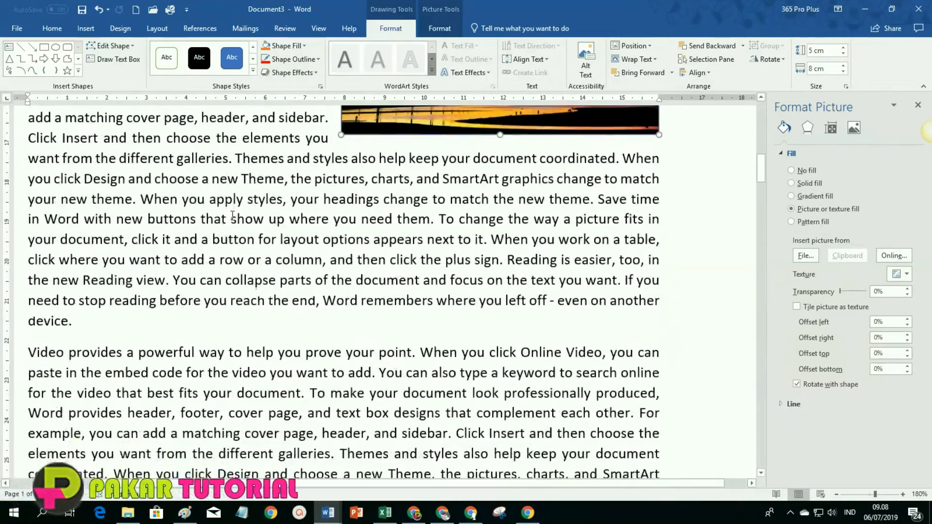
{"action": "scroll", "coordinate": [232, 208], "scroll_direction": "down", "scroll_amount": 8}
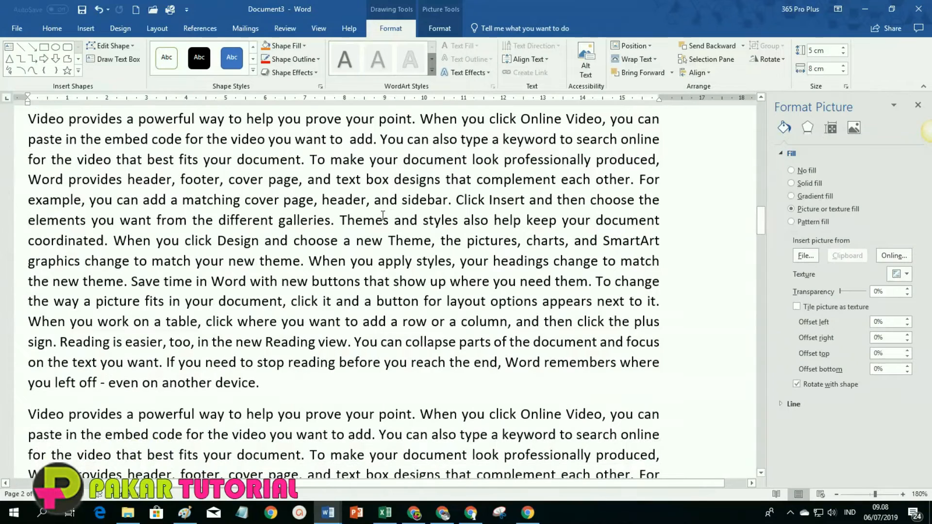
{"action": "scroll", "coordinate": [383, 215], "scroll_direction": "down", "scroll_amount": 4}
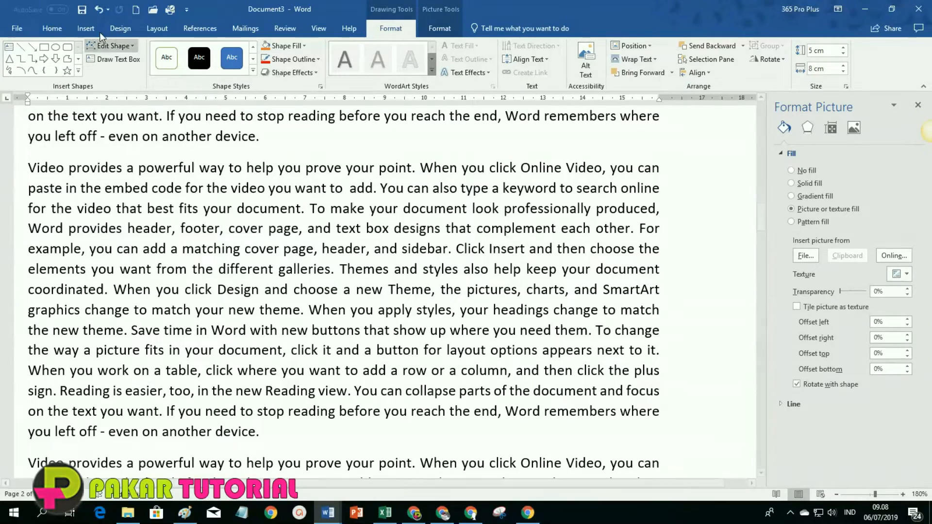
{"action": "left_click", "coordinate": [83, 29]}
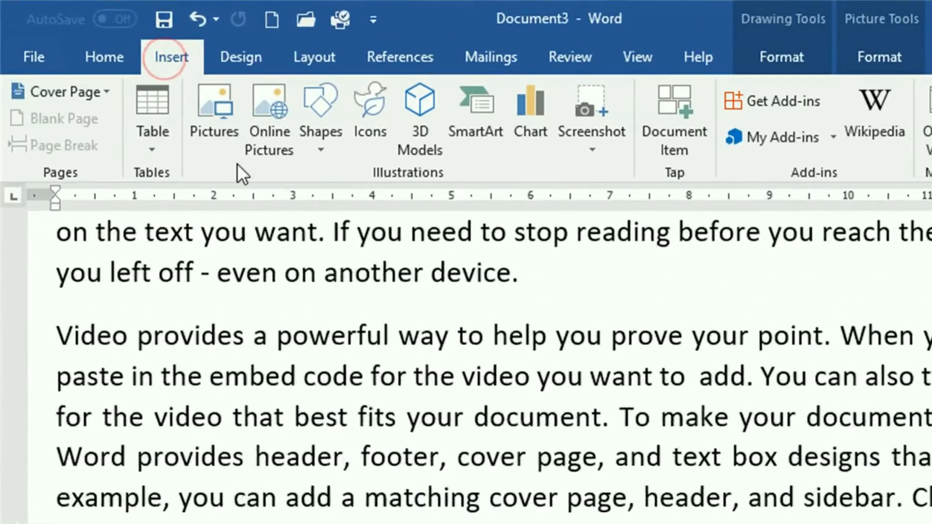
{"action": "left_click", "coordinate": [288, 135]}
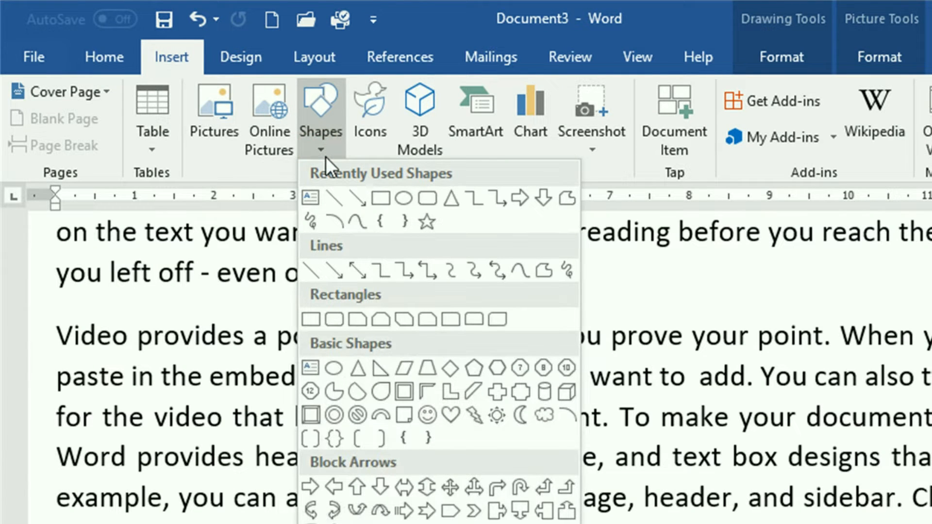
{"action": "left_click", "coordinate": [334, 369]}
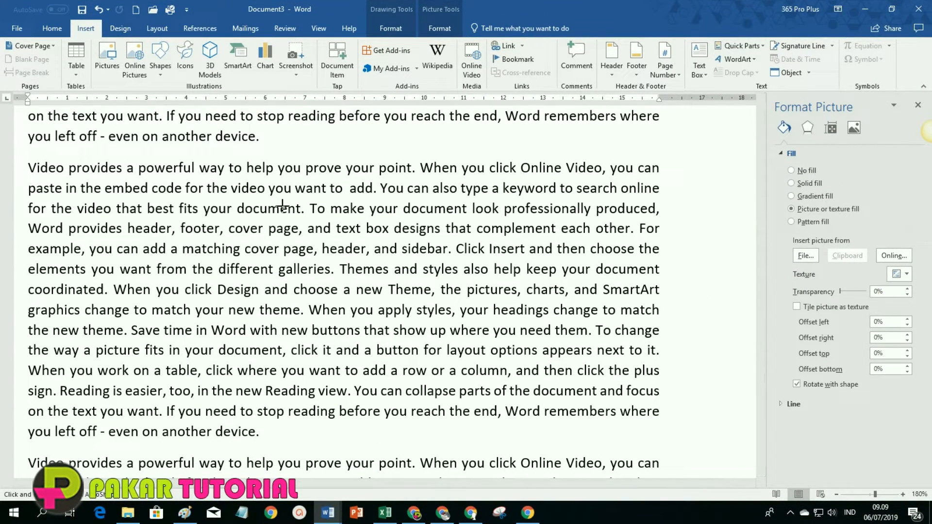
{"action": "mouse_move", "coordinate": [282, 207]}
{"action": "left_mouse_down"}
{"action": "mouse_move", "coordinate": [370, 364]}
{"action": "mouse_move", "coordinate": [461, 386]}
{"action": "left_mouse_up"}
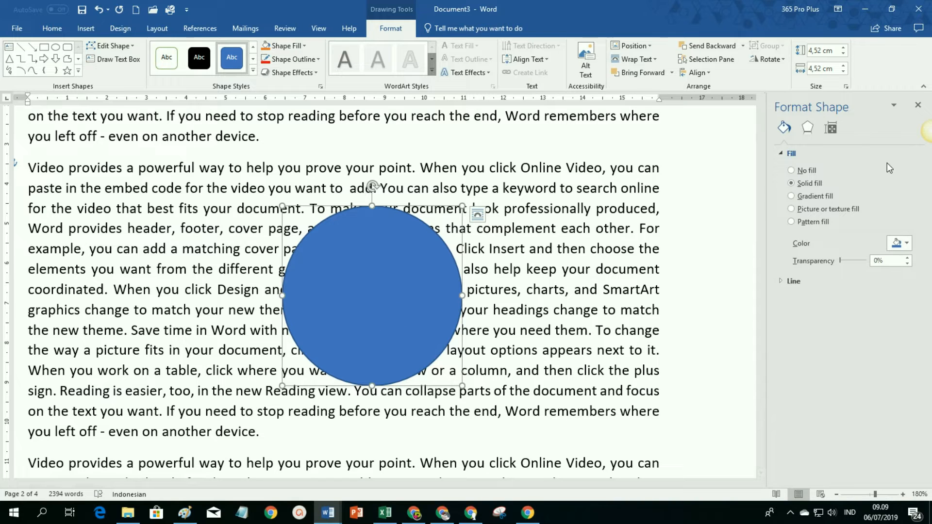
Step: Fill the circle with the orange-background passport photo from the Pictures folder and move it to the right edge of the paragraph
{"action": "right_click", "coordinate": [408, 305]}
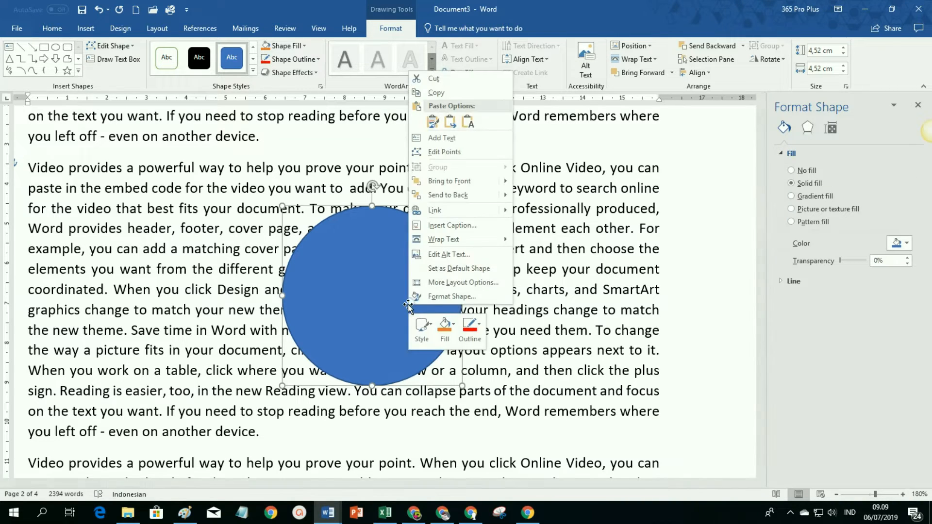
{"action": "left_click", "coordinate": [451, 293]}
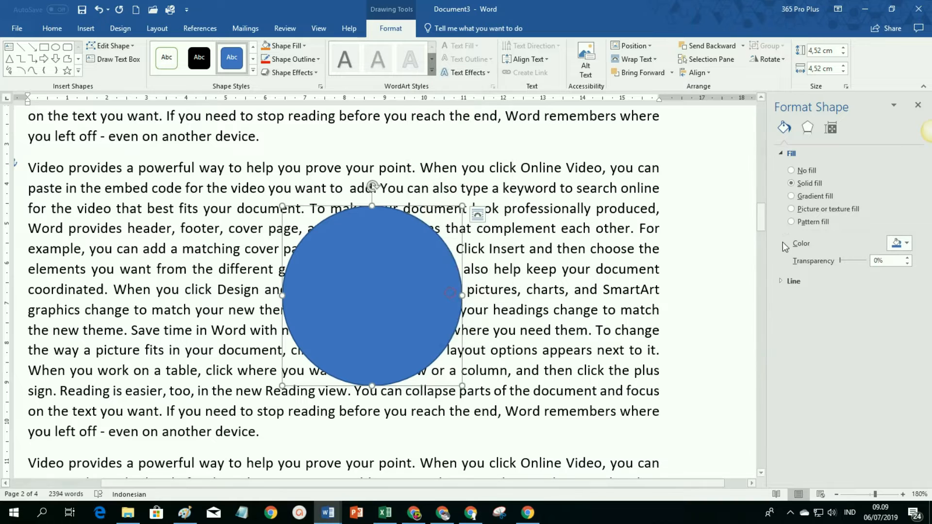
{"action": "left_click", "coordinate": [792, 209]}
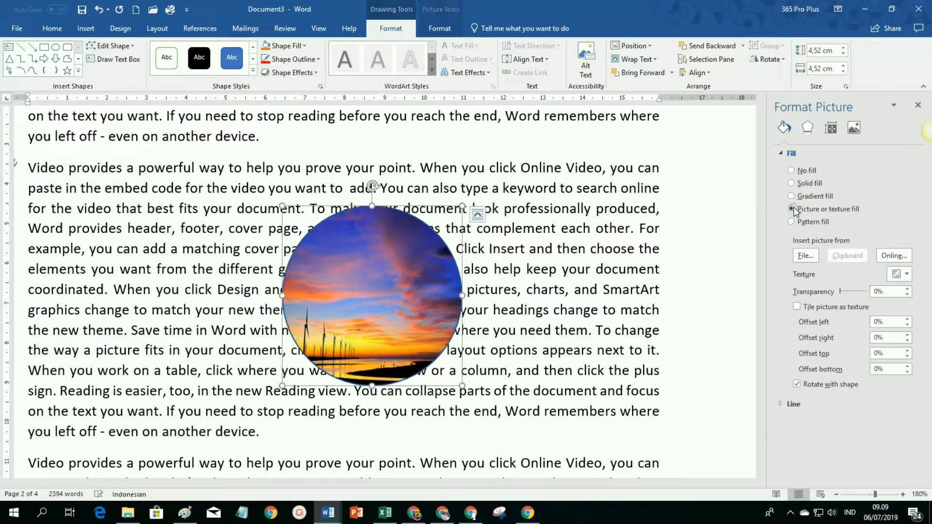
{"action": "left_click", "coordinate": [804, 255]}
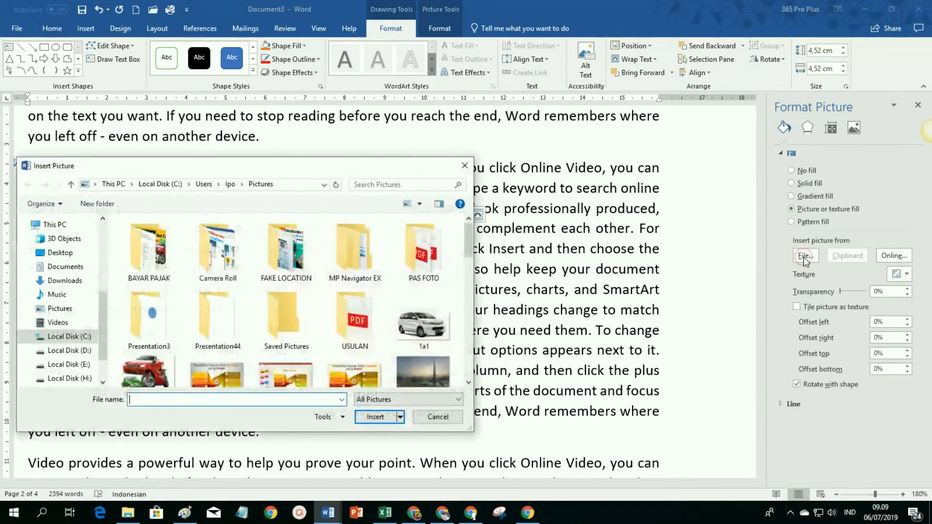
{"action": "left_click_drag", "start_coordinate": [422, 168], "coordinate": [469, 122]}
{"action": "scroll", "coordinate": [359, 196], "scroll_direction": "down", "scroll_amount": 5}
{"action": "scroll", "coordinate": [360, 195], "scroll_direction": "down", "scroll_amount": 2}
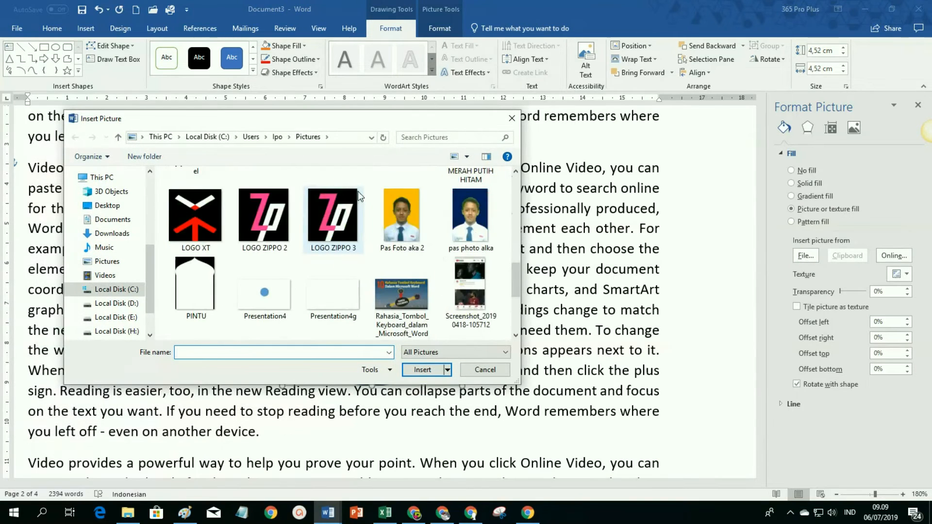
{"action": "left_click", "coordinate": [403, 219]}
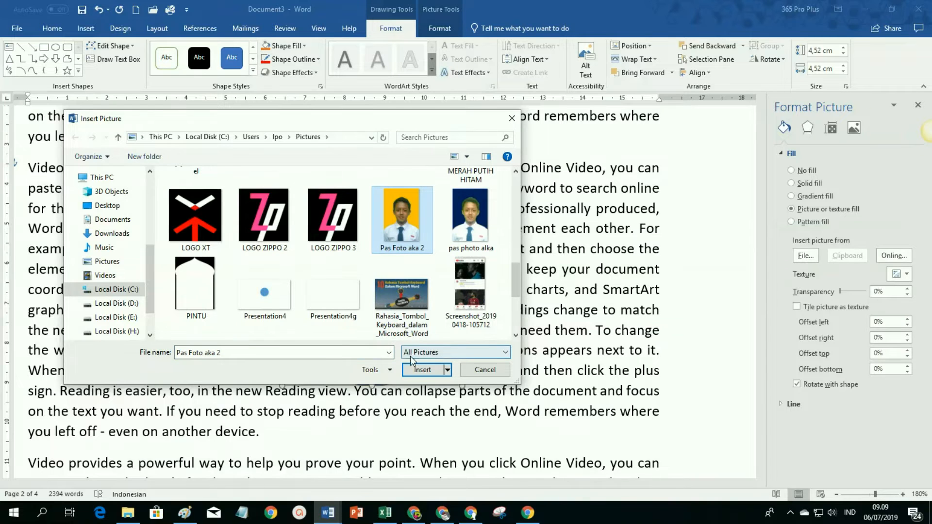
{"action": "left_click", "coordinate": [421, 370]}
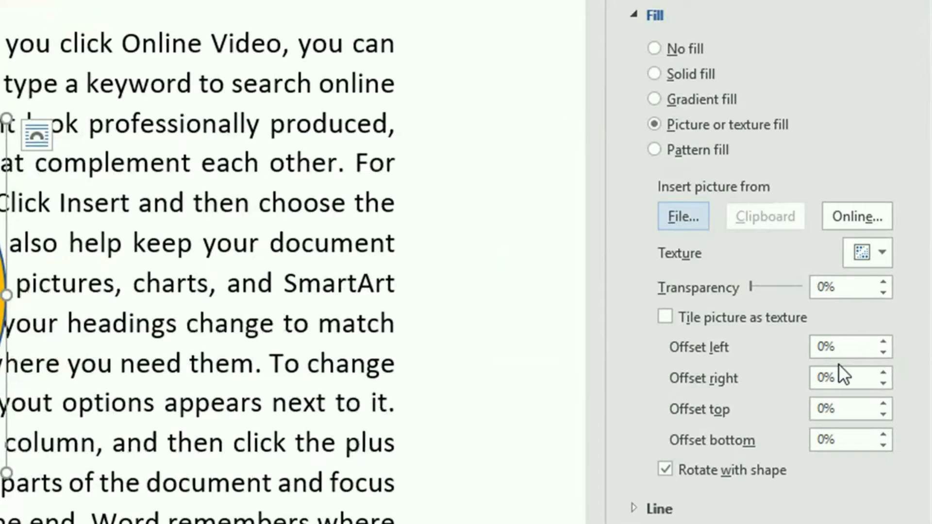
{"action": "left_click_drag", "start_coordinate": [3, 320], "coordinate": [341, 359]}
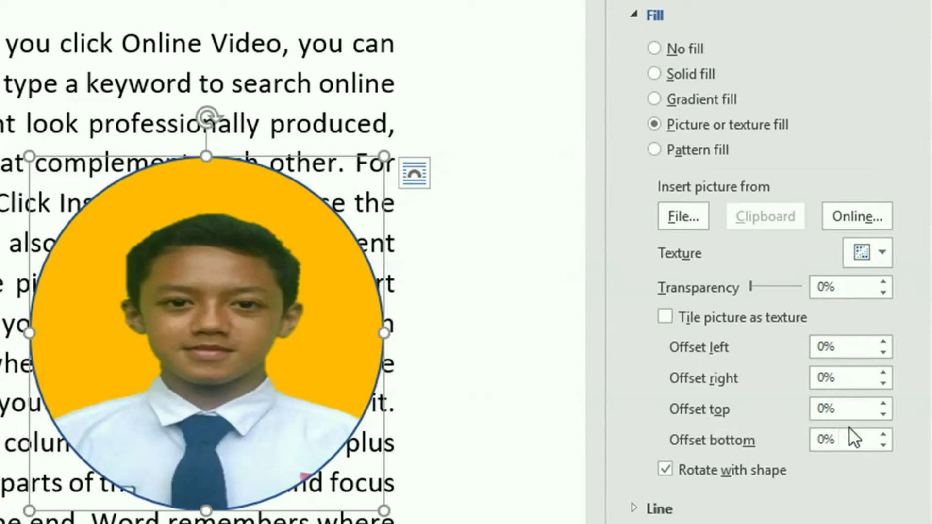
Step: Set the circle's picture fill offsets to -15% at the top and -25% at the bottom, then deselect the circle
{"action": "left_click", "coordinate": [885, 418]}
{"action": "left_click", "coordinate": [884, 417]}
{"action": "left_click_drag", "start_coordinate": [885, 418], "coordinate": [884, 417]}
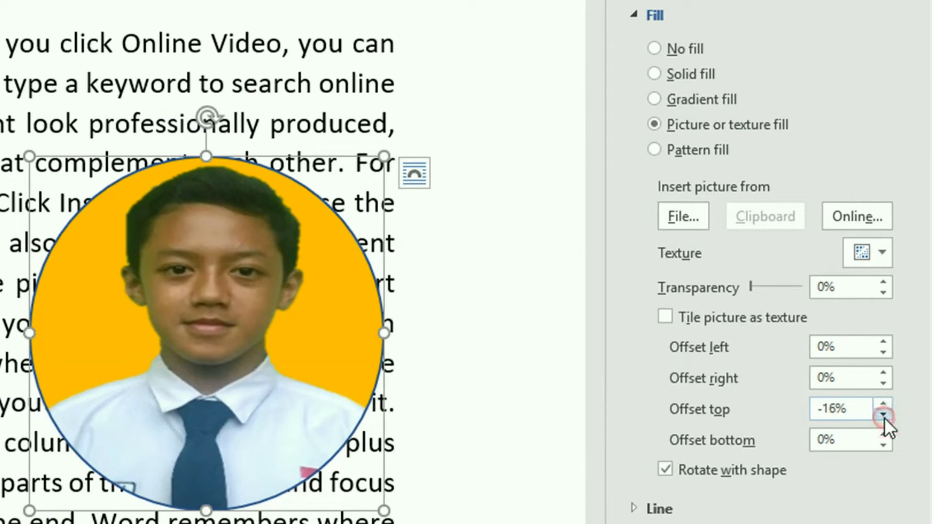
{"action": "left_click", "coordinate": [884, 404]}
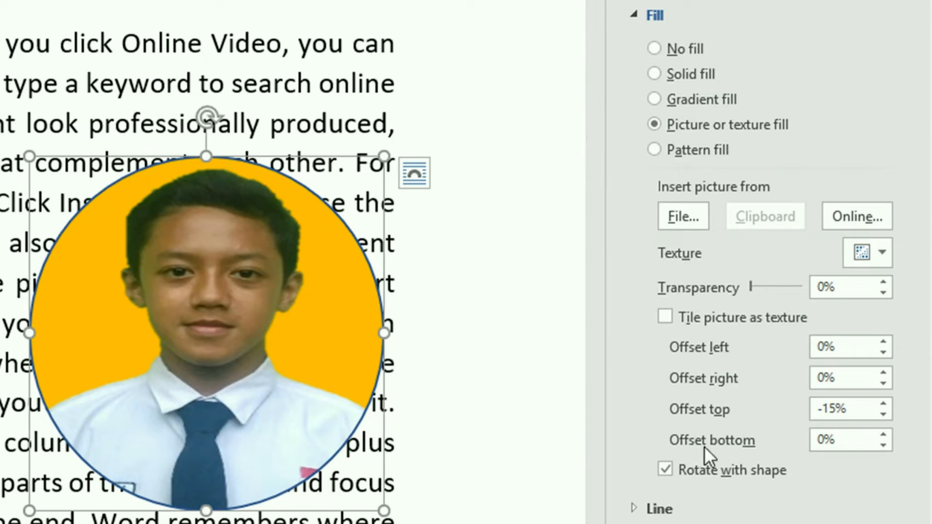
{"action": "left_click_drag", "start_coordinate": [883, 445], "coordinate": [884, 444]}
{"action": "left_click", "coordinate": [883, 444]}
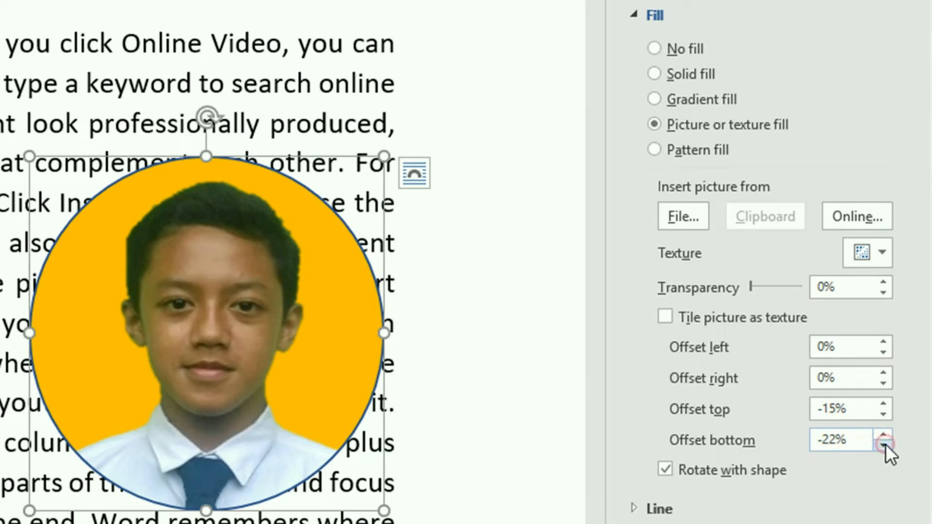
{"action": "left_click", "coordinate": [883, 445]}
{"action": "left_click", "coordinate": [883, 445]}
{"action": "left_click", "coordinate": [884, 445]}
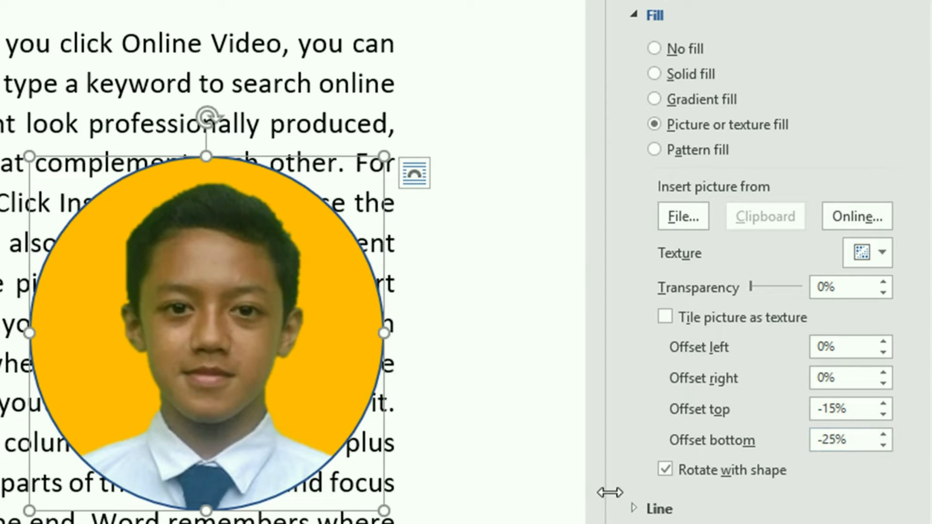
{"action": "left_click", "coordinate": [517, 518]}
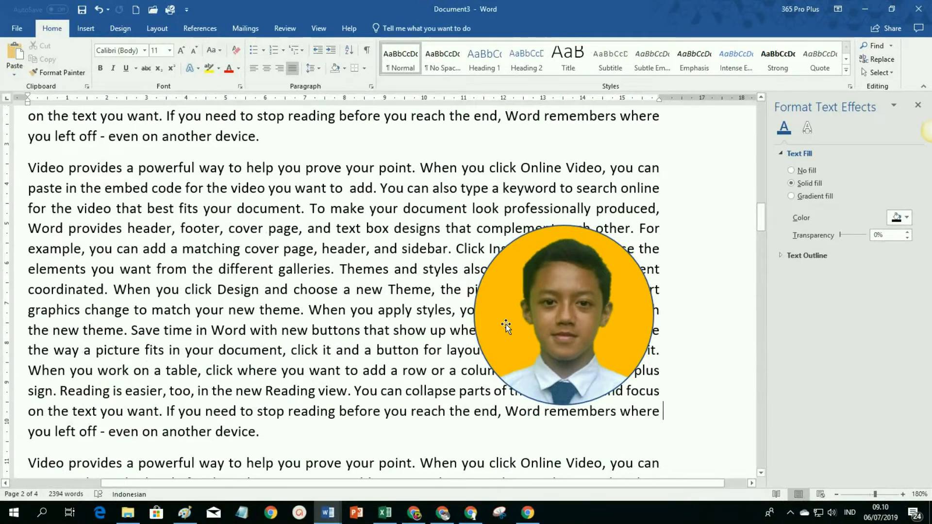
Step: Apply Square text wrapping to the photo-filled circle and move it to the middle of the paragraph
{"action": "left_click", "coordinate": [506, 325]}
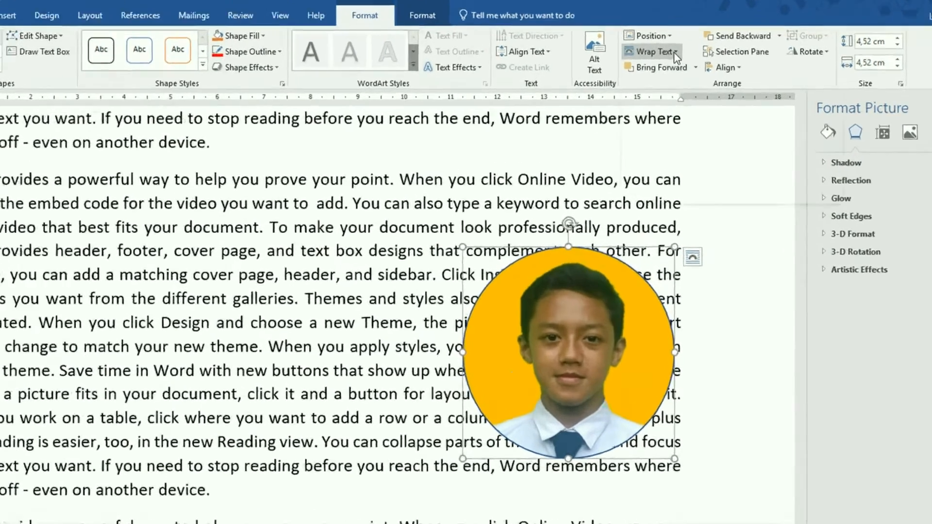
{"action": "left_click", "coordinate": [675, 53]}
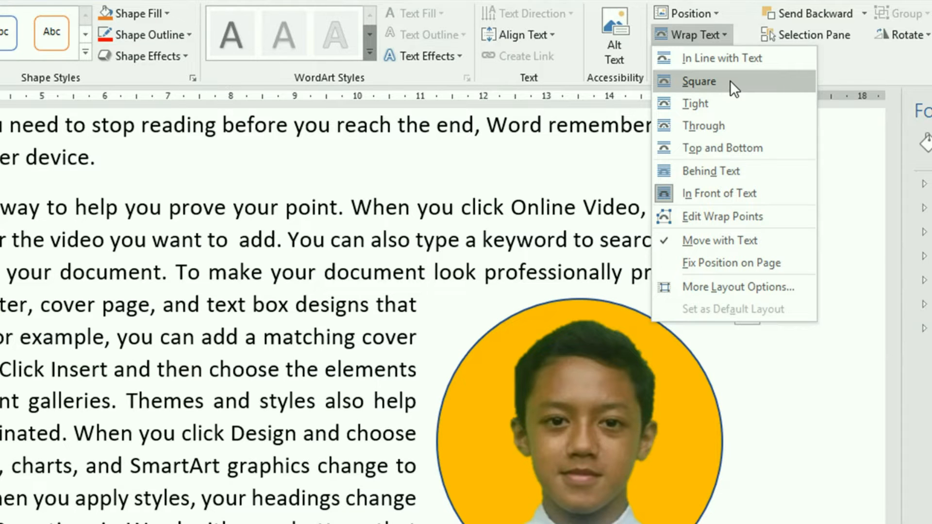
{"action": "left_click", "coordinate": [730, 80]}
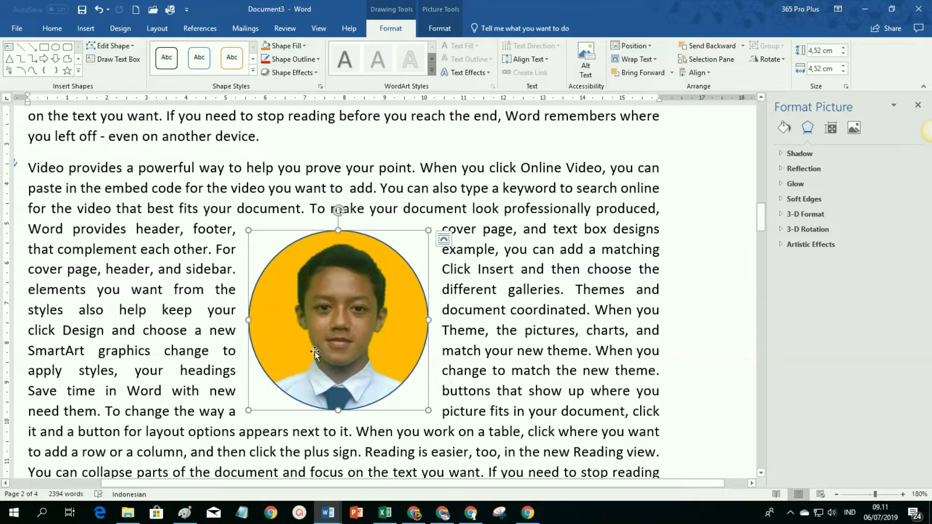
{"action": "left_click_drag", "start_coordinate": [351, 347], "coordinate": [380, 349]}
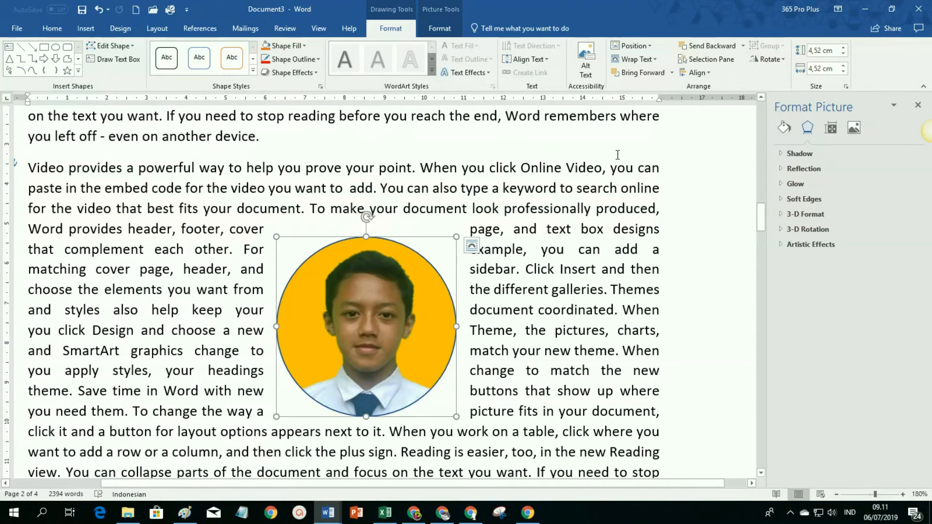
Step: Change the circle's text wrapping to Through, and after that to Top and Bottom
{"action": "left_click", "coordinate": [657, 62]}
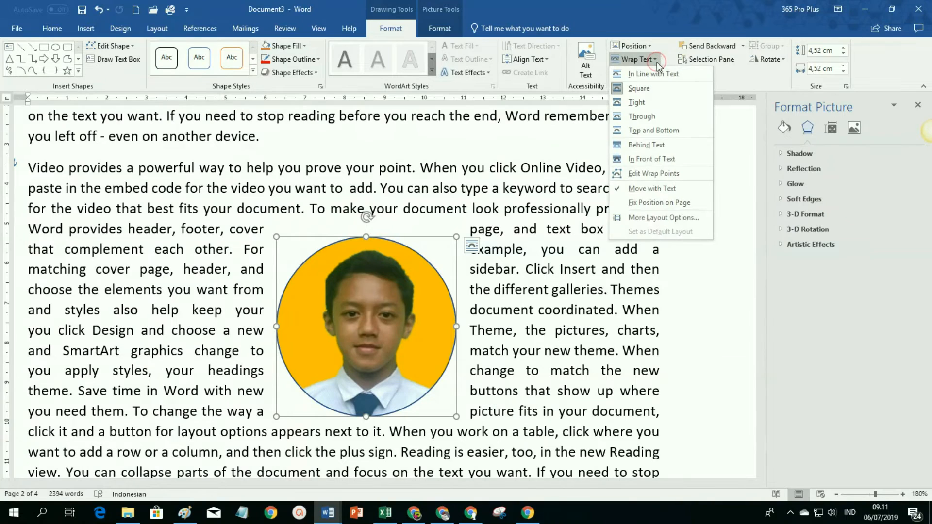
{"action": "left_click", "coordinate": [648, 118]}
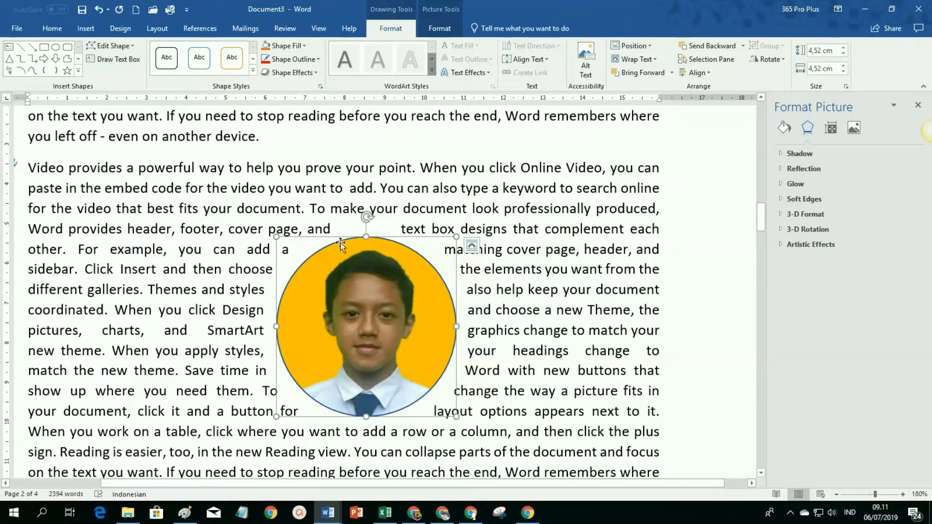
{"action": "left_click", "coordinate": [633, 59]}
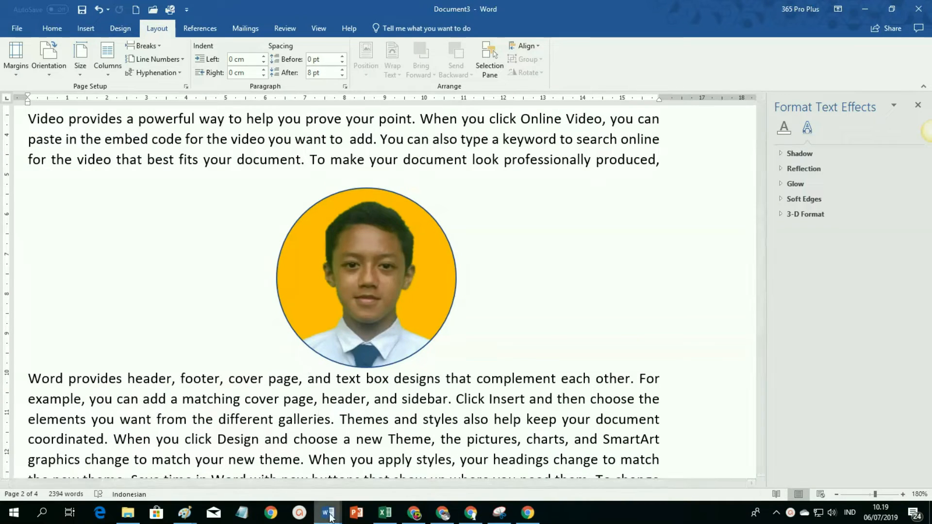
Step: Switch to the document MENEMPATKAN GAMBAR PADA WORD 2010 DAN 2007, examine its four-picture arrangement beside the text, and return to Document3
{"action": "mouse_move", "coordinate": [334, 511]}
{"action": "left_click", "coordinate": [338, 493]}
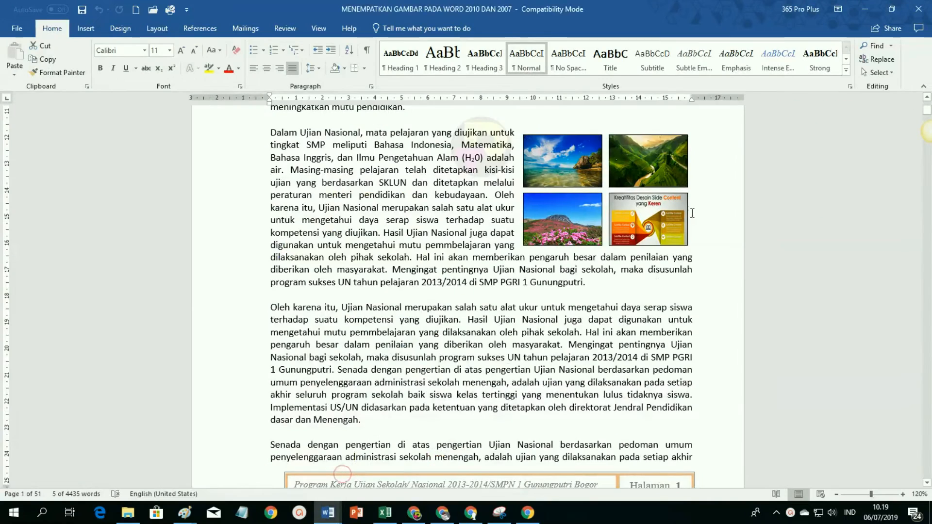
{"action": "scroll", "coordinate": [672, 190], "scroll_direction": "up", "scroll_amount": 2}
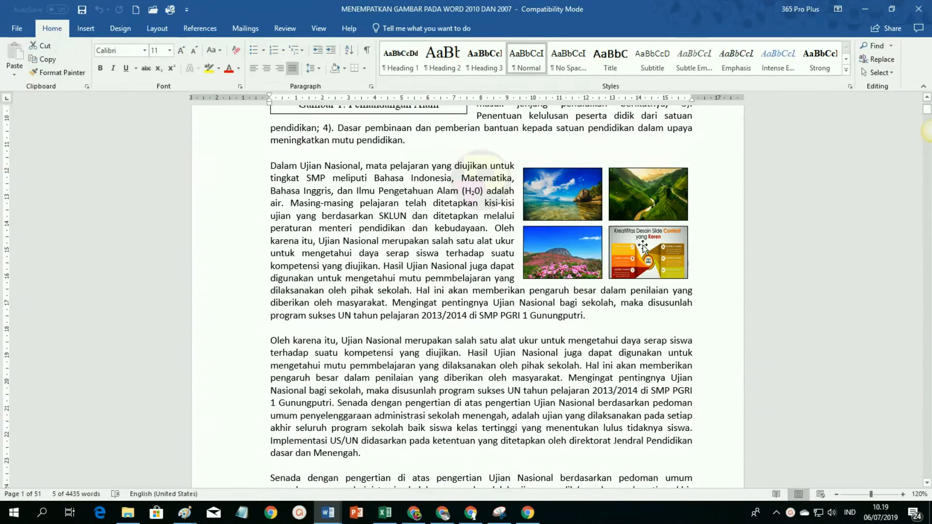
{"action": "left_click_drag", "start_coordinate": [636, 243], "coordinate": [504, 370]}
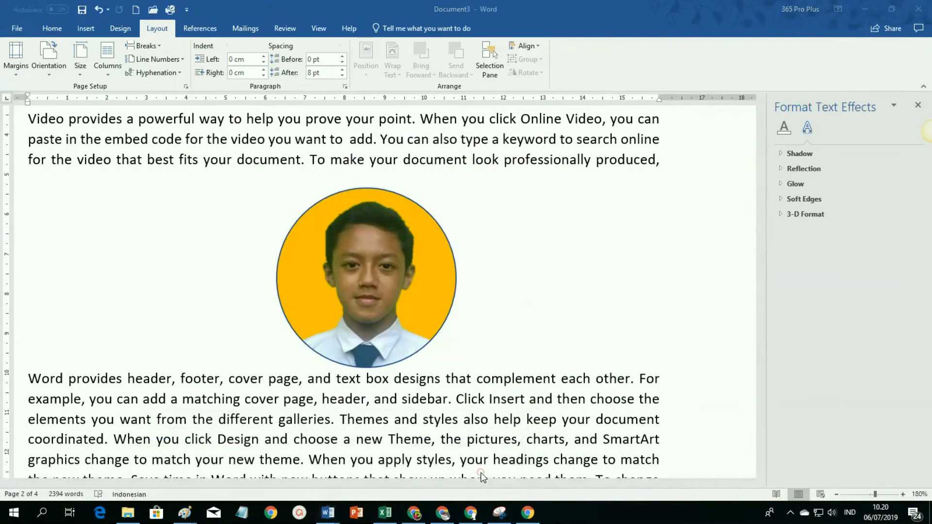
{"action": "left_click", "coordinate": [481, 474]}
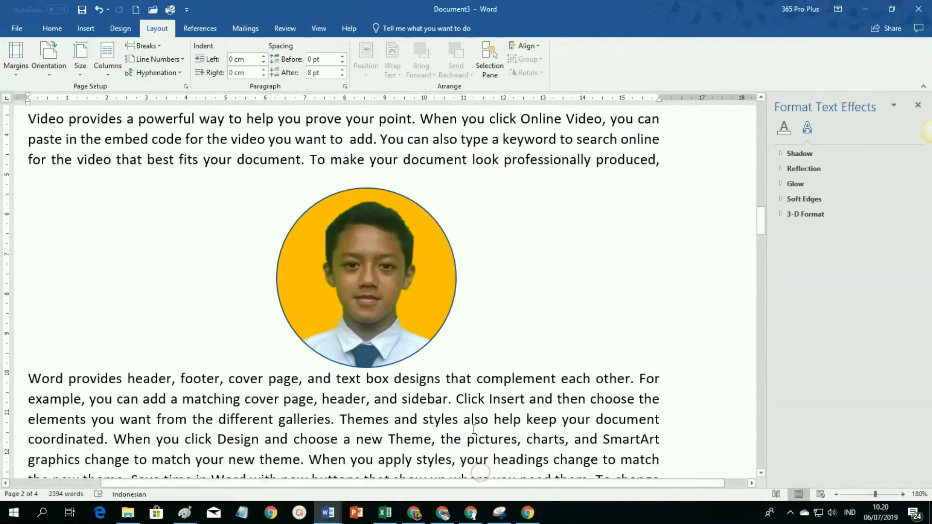
Step: Draw a rectangle about 2.25 cm high and 2.86 cm wide over the next full paragraph below the circle on page 2
{"action": "scroll", "coordinate": [119, 256], "scroll_direction": "down", "scroll_amount": 5}
{"action": "scroll", "coordinate": [119, 257], "scroll_direction": "up", "scroll_amount": 2}
{"action": "scroll", "coordinate": [119, 257], "scroll_direction": "down", "scroll_amount": 4}
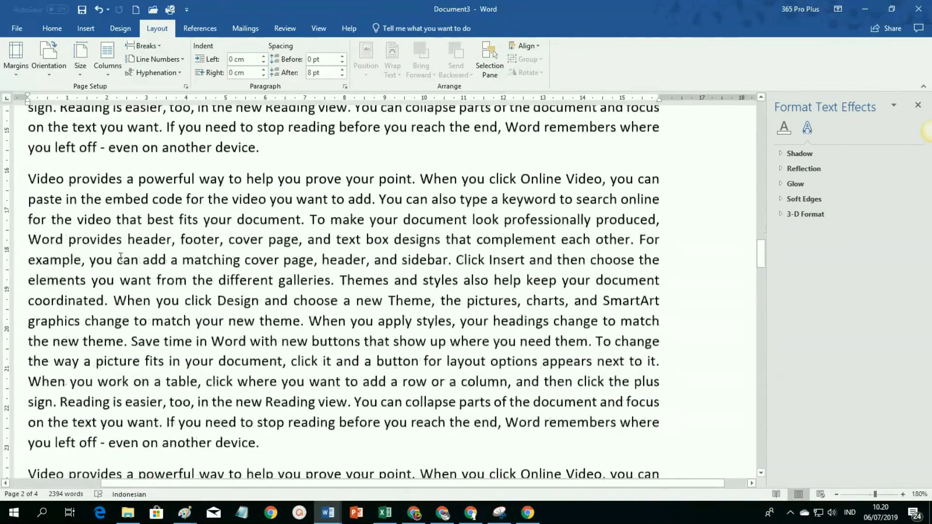
{"action": "left_click", "coordinate": [31, 171]}
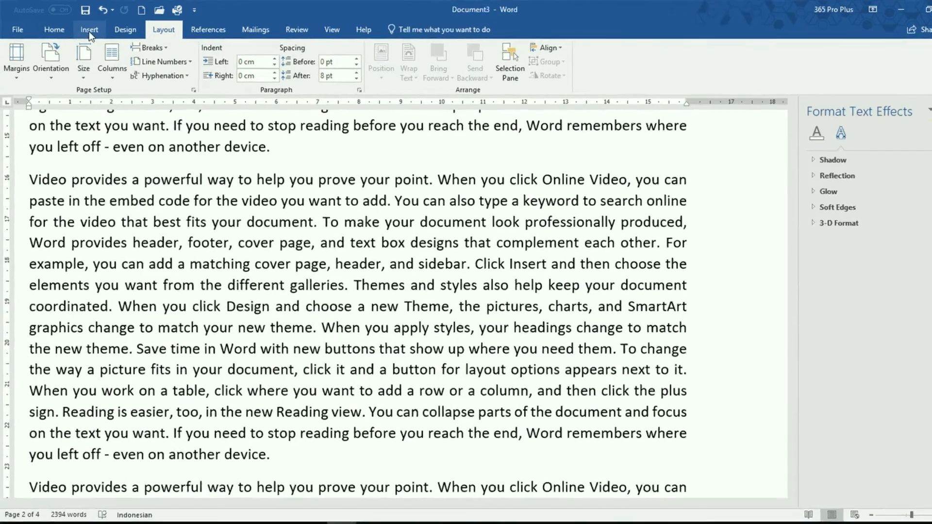
{"action": "left_click", "coordinate": [86, 29]}
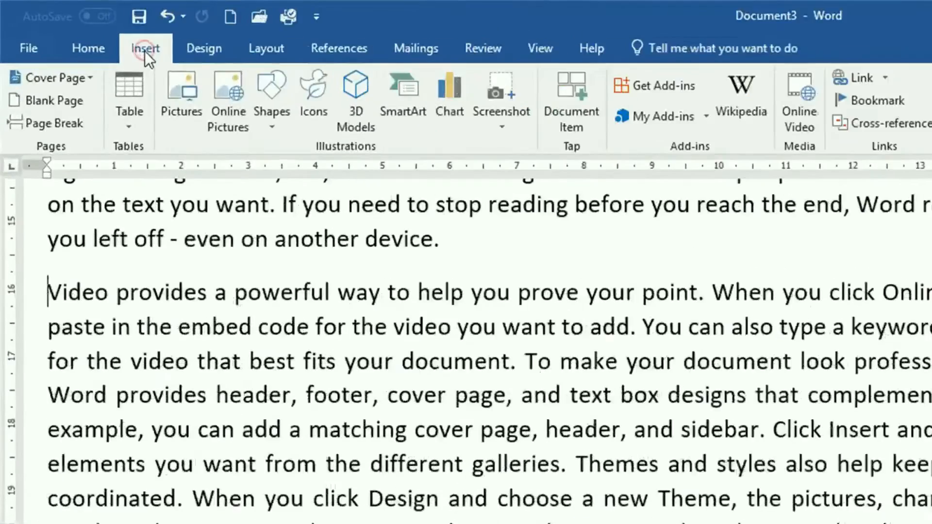
{"action": "left_click", "coordinate": [275, 127]}
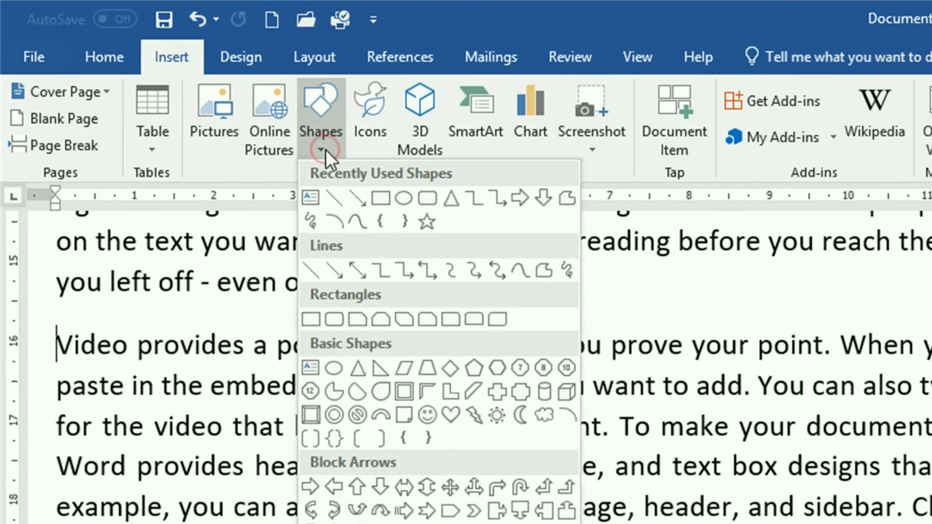
{"action": "left_click", "coordinate": [311, 320]}
{"action": "mouse_move", "coordinate": [394, 345]}
{"action": "left_mouse_down"}
{"action": "mouse_move", "coordinate": [657, 483]}
{"action": "mouse_move", "coordinate": [623, 519]}
{"action": "left_mouse_up"}
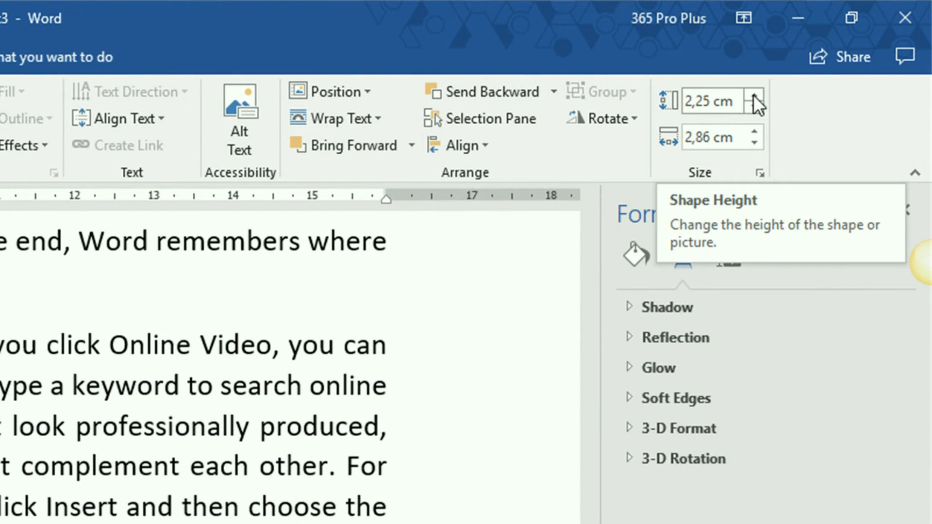
Step: Set the rectangle's height to 3 cm and its width to 4 cm
{"action": "left_click", "coordinate": [753, 95]}
{"action": "left_click", "coordinate": [754, 95]}
{"action": "left_click", "coordinate": [754, 96]}
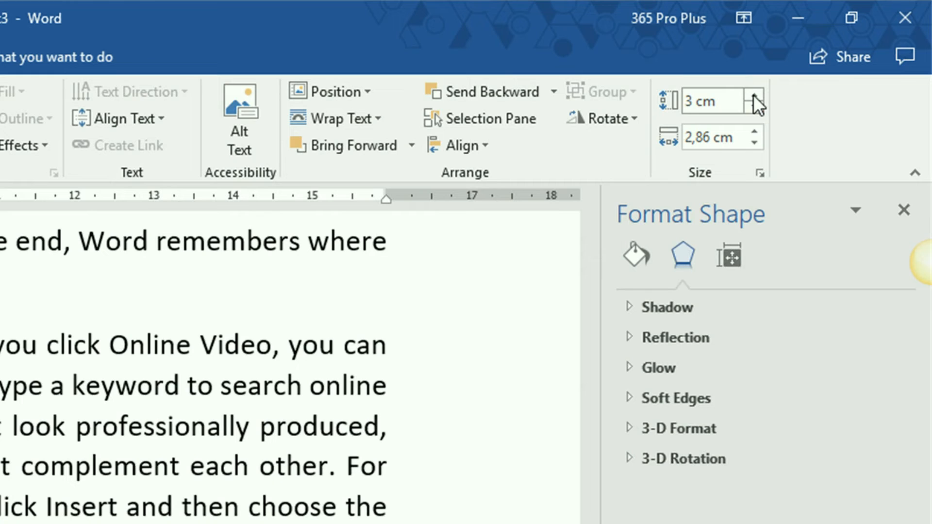
{"action": "left_click", "coordinate": [755, 133]}
{"action": "left_click", "coordinate": [755, 133]}
{"action": "left_click", "coordinate": [754, 132]}
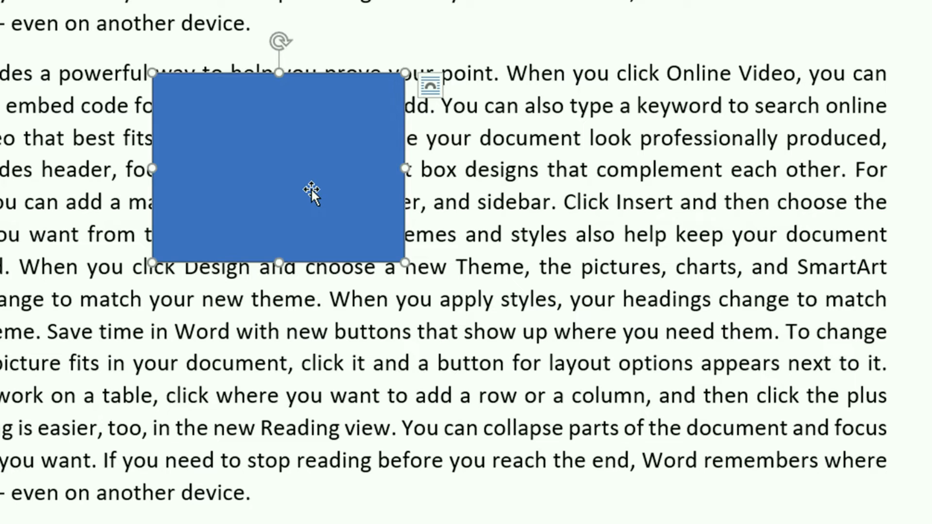
Step: Duplicate the rectangle beside itself, and duplicate the pair below to form a two-by-two grid with narrow gaps
{"action": "left_click_drag", "start_coordinate": [311, 190], "coordinate": [565, 190]}
{"action": "left_click", "coordinate": [459, 195], "text": "ctrl"}
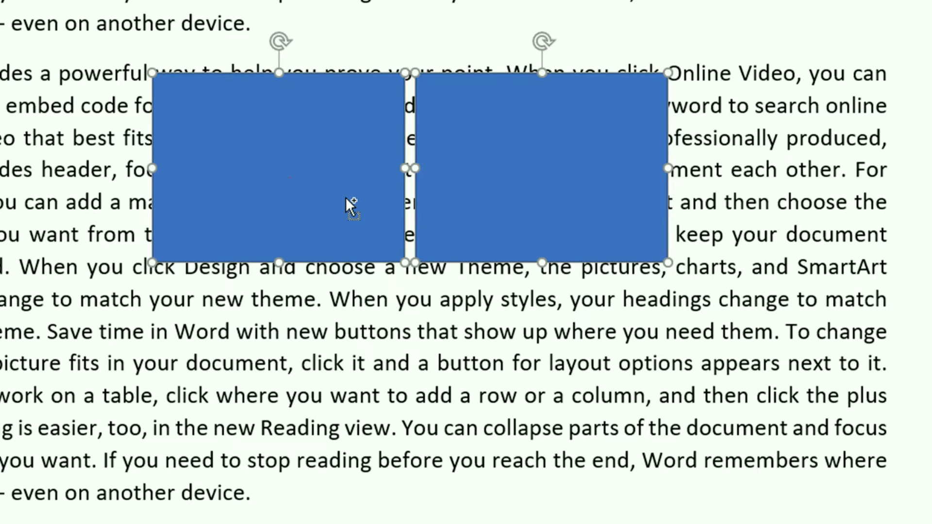
{"action": "left_click_drag", "start_coordinate": [506, 213], "coordinate": [509, 401]}
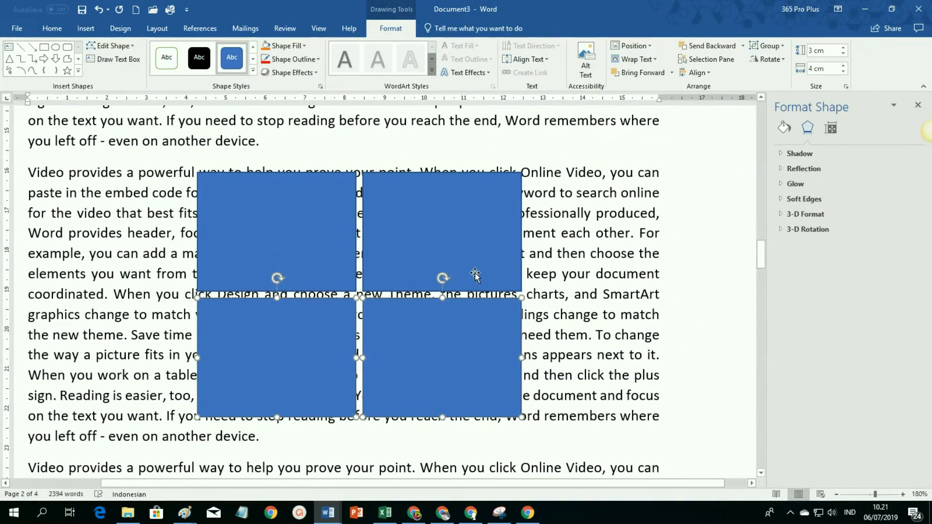
Step: Fill the grid's upper-left rectangle with the picture BBTwOhM from the Pictures folder
{"action": "left_click", "coordinate": [303, 233]}
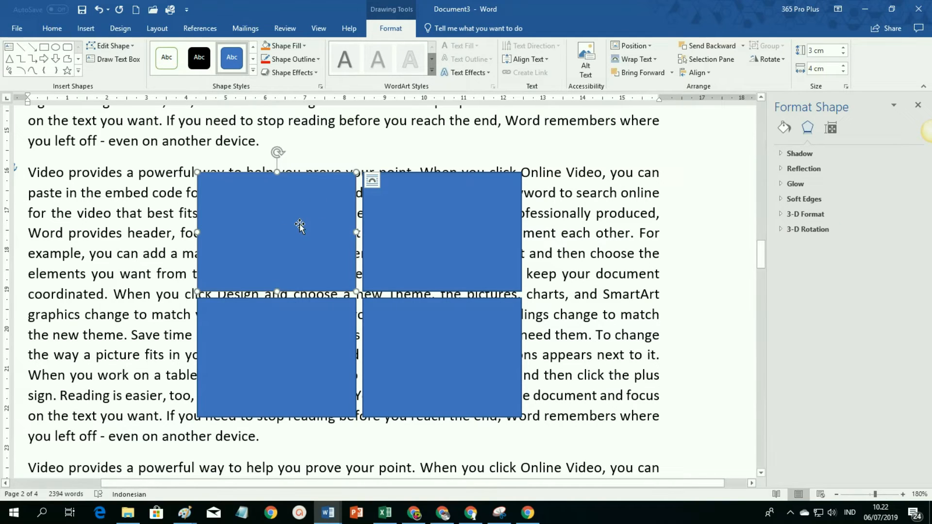
{"action": "right_click", "coordinate": [326, 225]}
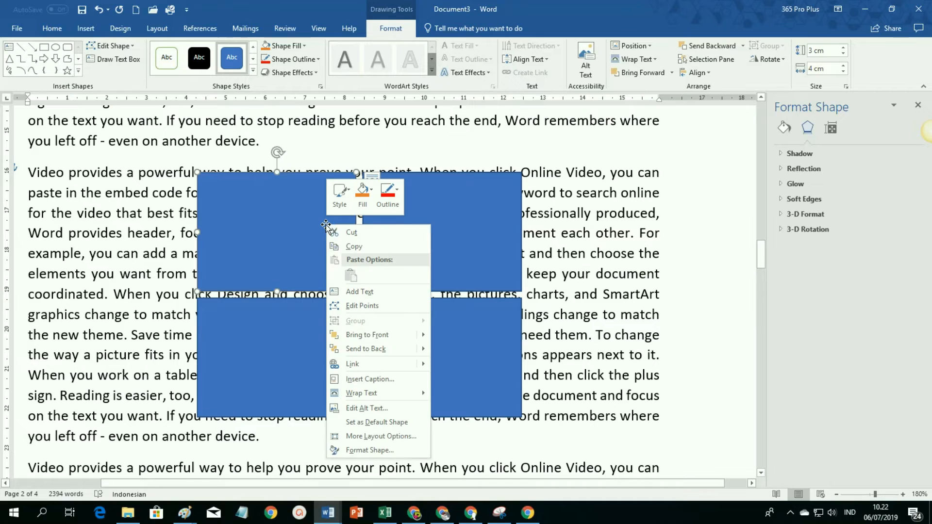
{"action": "left_click", "coordinate": [380, 450]}
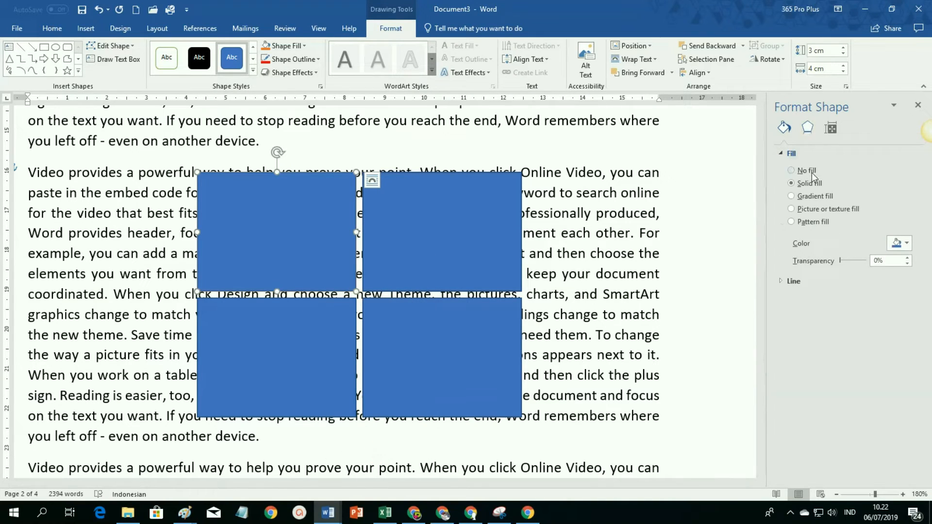
{"action": "left_click", "coordinate": [792, 209]}
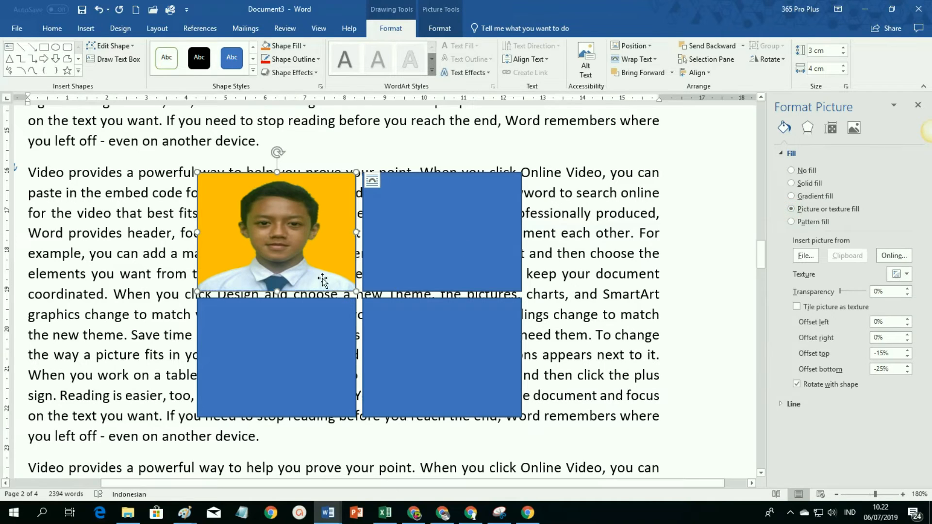
{"action": "left_click", "coordinate": [806, 257]}
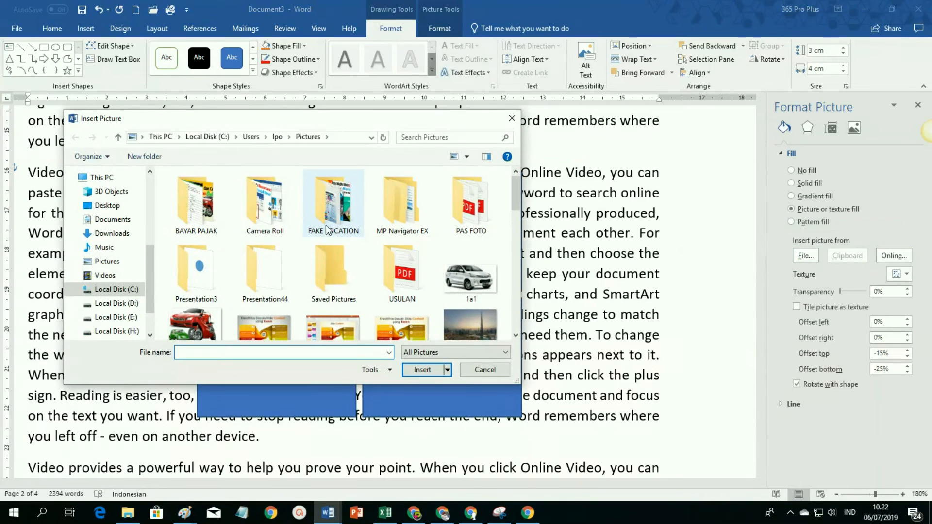
{"action": "scroll", "coordinate": [330, 229], "scroll_direction": "down", "scroll_amount": 5}
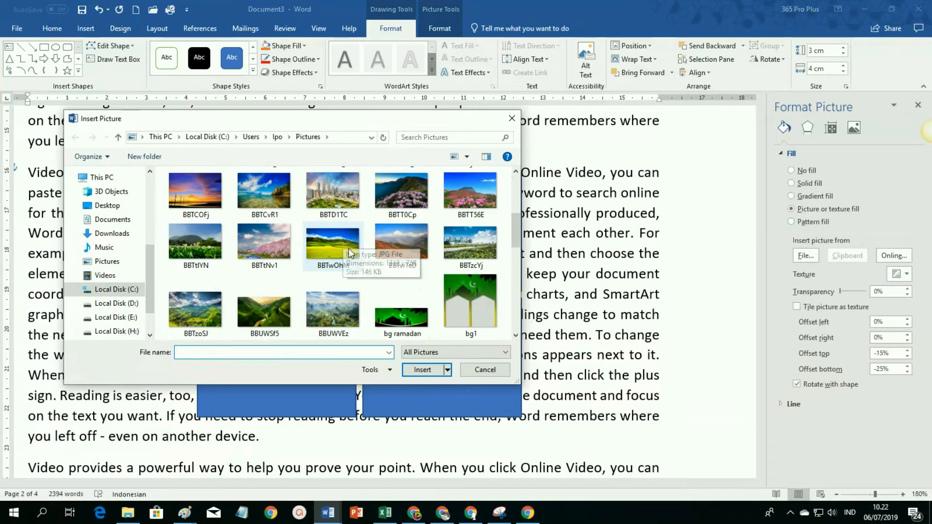
{"action": "left_click", "coordinate": [333, 248]}
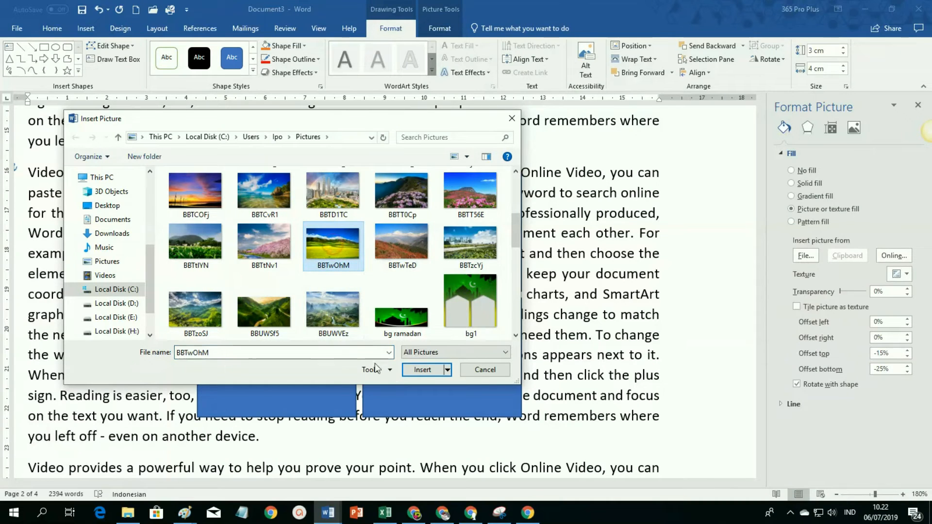
{"action": "left_click", "coordinate": [419, 370]}
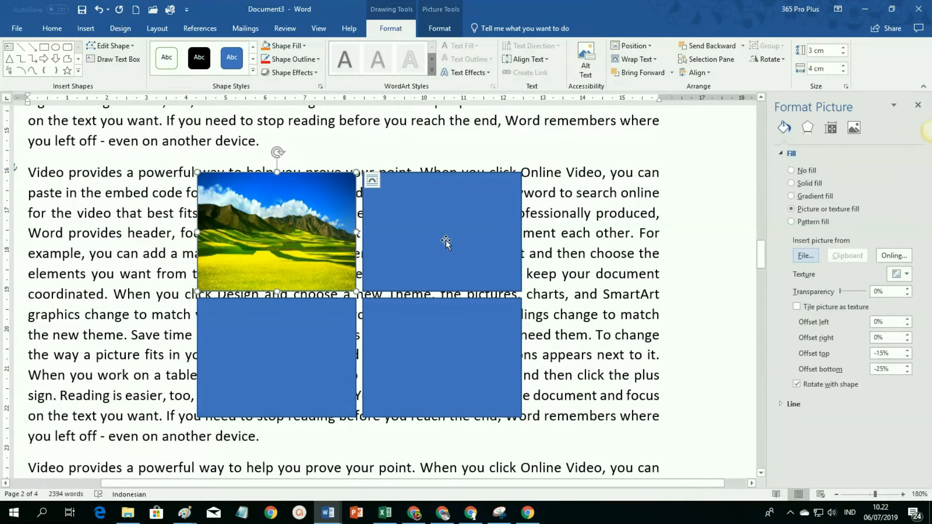
Step: Fill the grid's upper-right rectangle with the picture of green terraced hills under a cloudy sky
{"action": "left_click", "coordinate": [791, 208]}
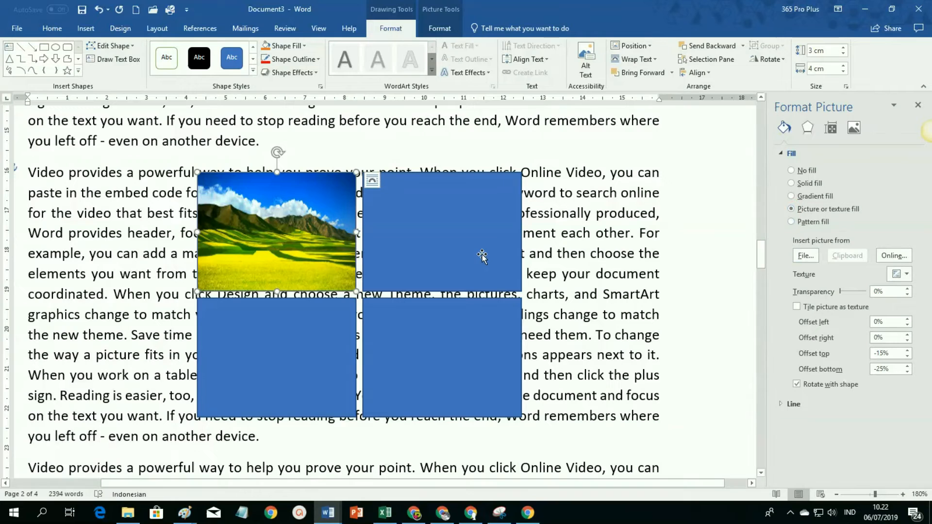
{"action": "left_click", "coordinate": [482, 256]}
{"action": "left_click", "coordinate": [791, 209]}
{"action": "left_click", "coordinate": [806, 256]}
{"action": "scroll", "coordinate": [267, 250], "scroll_direction": "down", "scroll_amount": 6}
{"action": "left_click", "coordinate": [199, 224]}
{"action": "left_click", "coordinate": [425, 371]}
Step: Fill the grid's lower-right rectangle with the mountain picture BBTwTeD from the Pictures folder
{"action": "left_click", "coordinate": [447, 364]}
{"action": "left_click", "coordinate": [792, 209]}
{"action": "left_click", "coordinate": [804, 259]}
{"action": "left_click", "coordinate": [404, 245]}
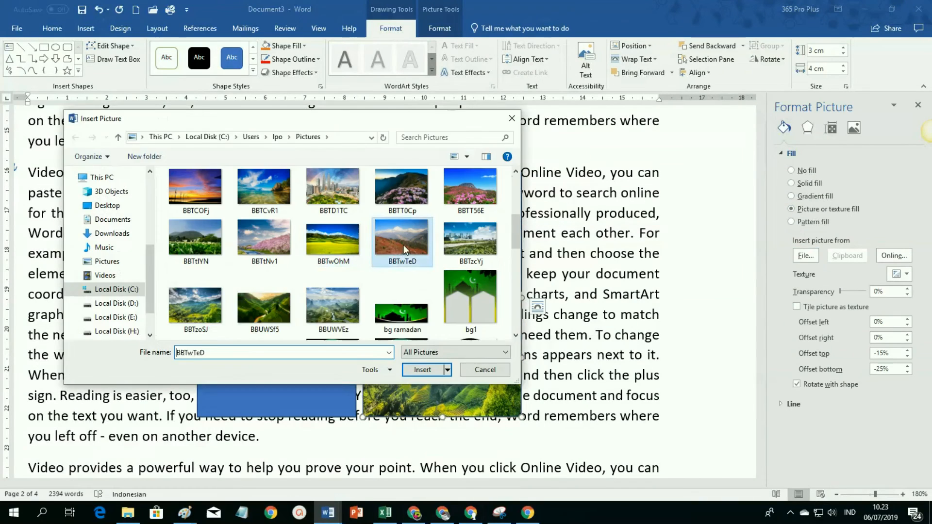
{"action": "left_click", "coordinate": [424, 370]}
Step: Fill the grid's lower-left rectangle with the city skyline picture showing the tall tower, and deselect the shape
{"action": "left_click", "coordinate": [298, 360]}
{"action": "left_click", "coordinate": [792, 208]}
{"action": "left_click", "coordinate": [806, 256]}
{"action": "left_click", "coordinate": [423, 370]}
{"action": "left_click", "coordinate": [690, 376]}
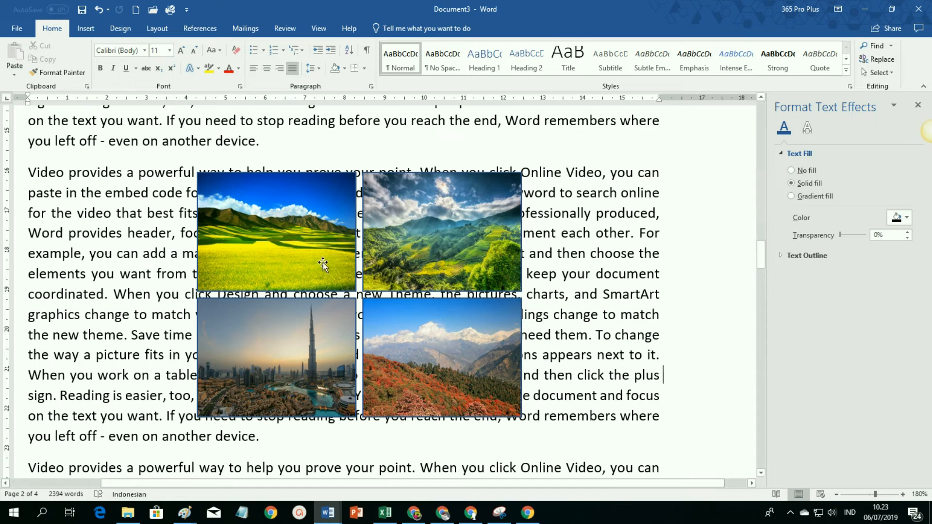
Step: Group the four picture-filled rectangles into one object and move the group slightly down and to the right
{"action": "left_click", "coordinate": [289, 243]}
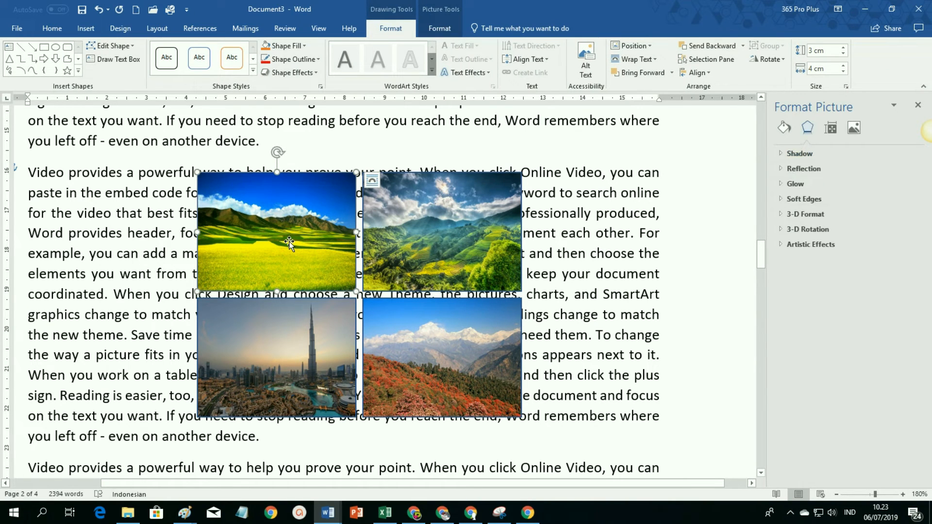
{"action": "left_click", "coordinate": [453, 237], "text": "shift"}
{"action": "left_click", "coordinate": [467, 369], "text": "shift"}
{"action": "left_click", "coordinate": [299, 365], "text": "shift"}
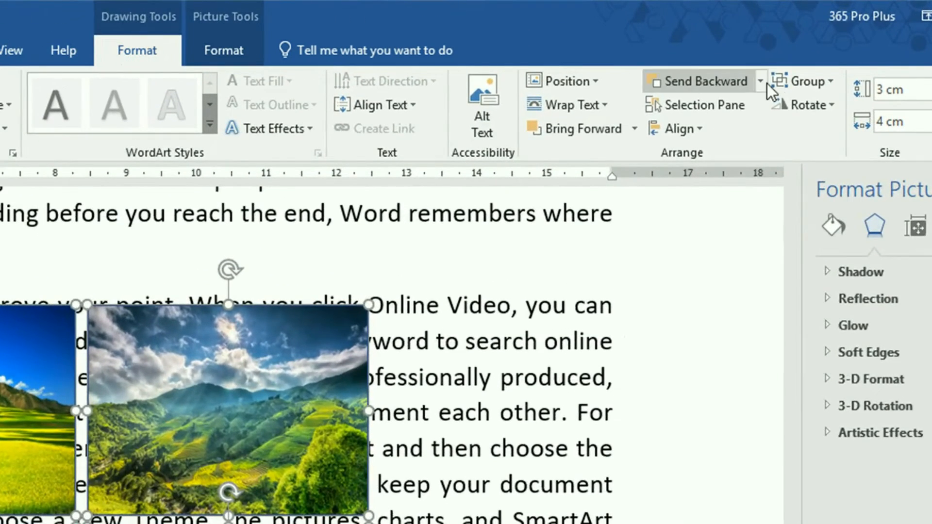
{"action": "left_click", "coordinate": [826, 84]}
{"action": "left_click", "coordinate": [832, 115]}
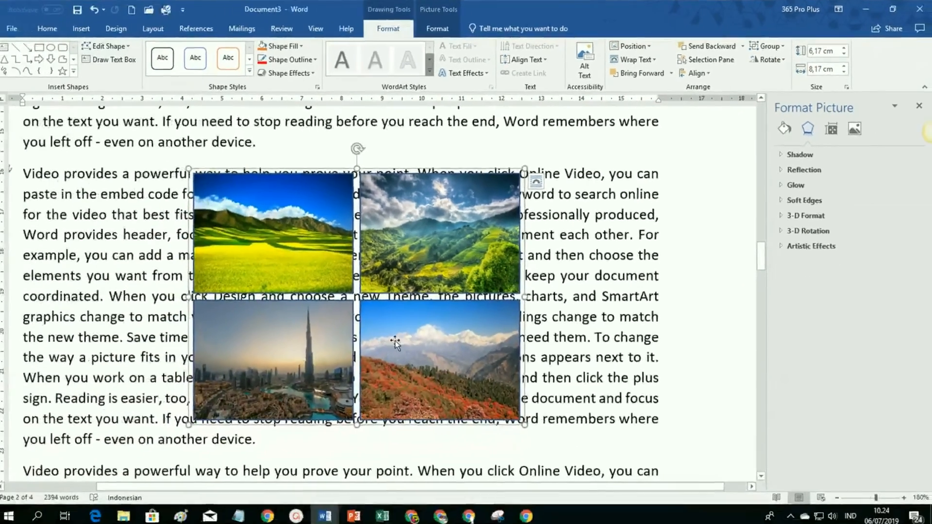
{"action": "mouse_move", "coordinate": [394, 342]}
{"action": "left_mouse_down"}
{"action": "mouse_move", "coordinate": [432, 346]}
{"action": "mouse_move", "coordinate": [406, 354]}
{"action": "mouse_move", "coordinate": [412, 350]}
{"action": "left_mouse_up"}
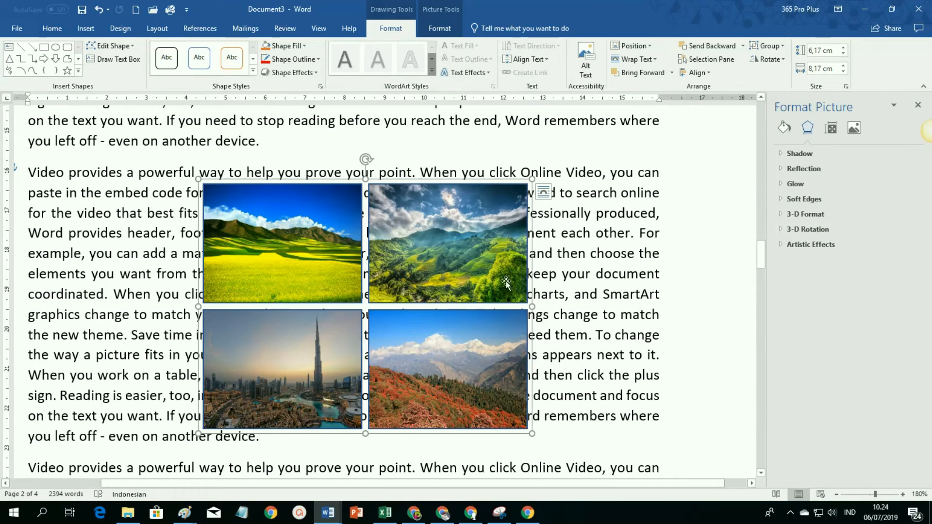
Step: Set the grouped picture grid's text wrapping to Square and move the group slightly down and to the left within the paragraph
{"action": "left_click", "coordinate": [652, 59]}
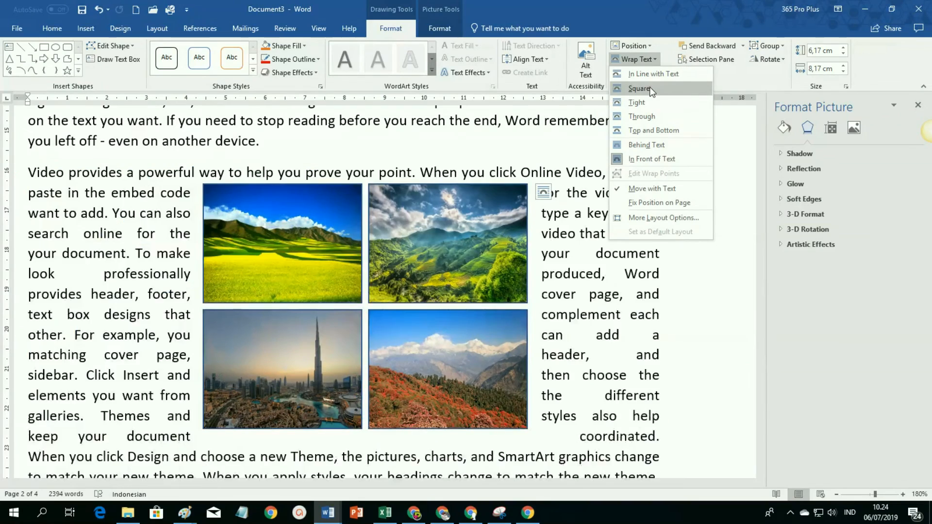
{"action": "left_click", "coordinate": [650, 87]}
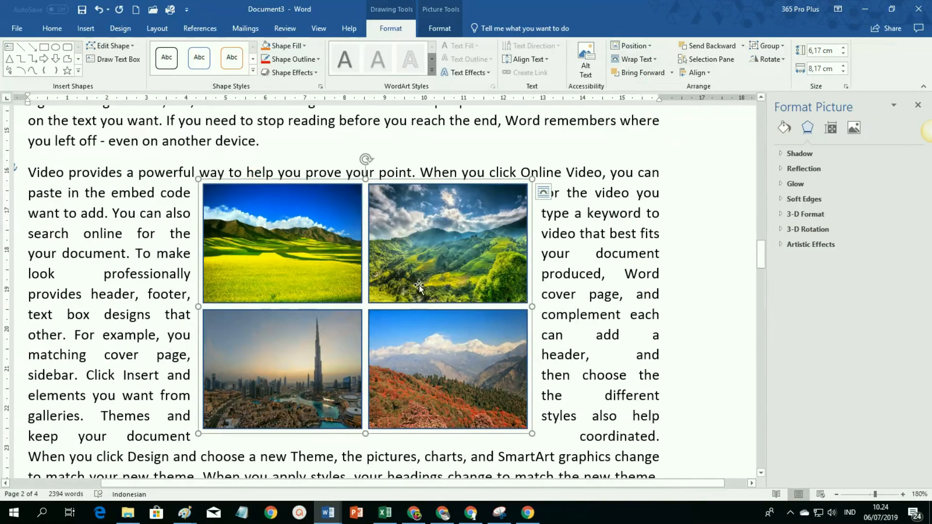
{"action": "left_click_drag", "start_coordinate": [419, 286], "coordinate": [400, 285]}
{"action": "left_click", "coordinate": [247, 277]}
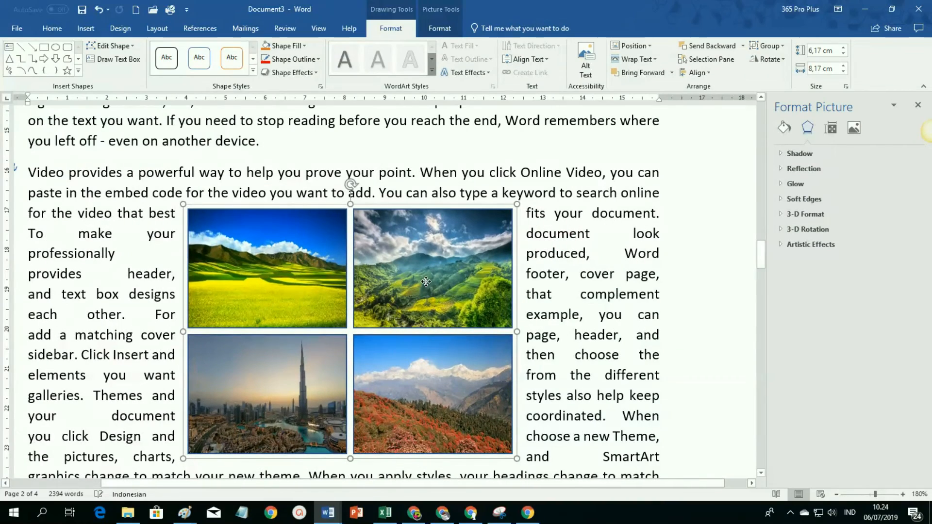
{"action": "scroll", "coordinate": [696, 253], "scroll_direction": "down", "scroll_amount": 2}
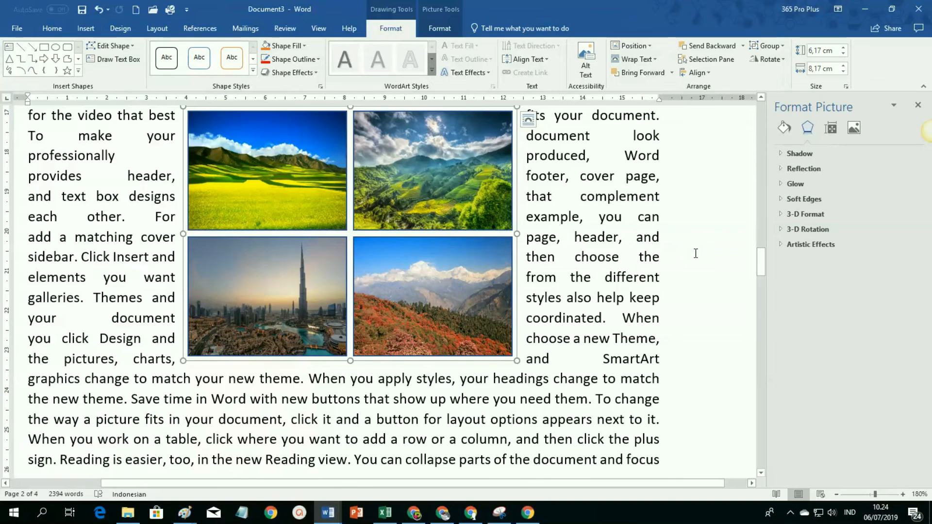
{"action": "scroll", "coordinate": [696, 253], "scroll_direction": "up", "scroll_amount": 1}
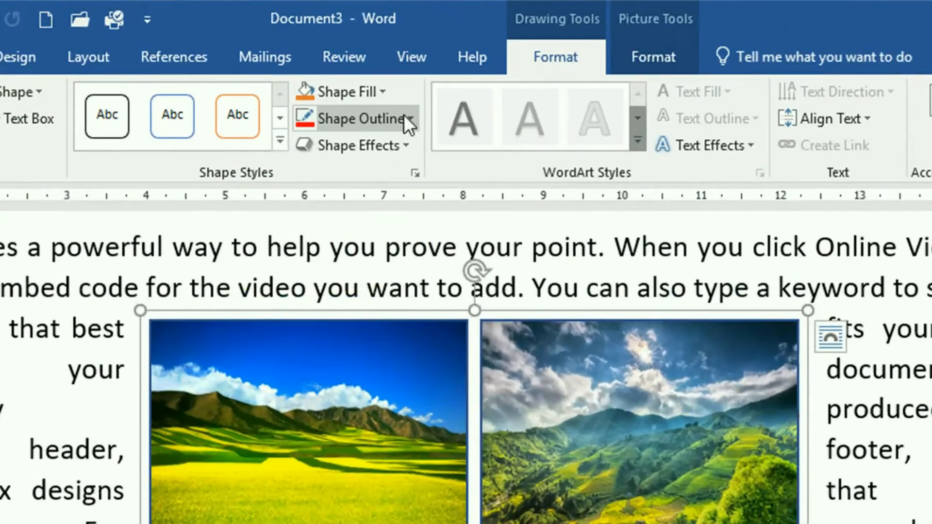
Step: Give the grouped picture grid an orange shape outline and apply a glow effect to it
{"action": "left_click", "coordinate": [347, 116]}
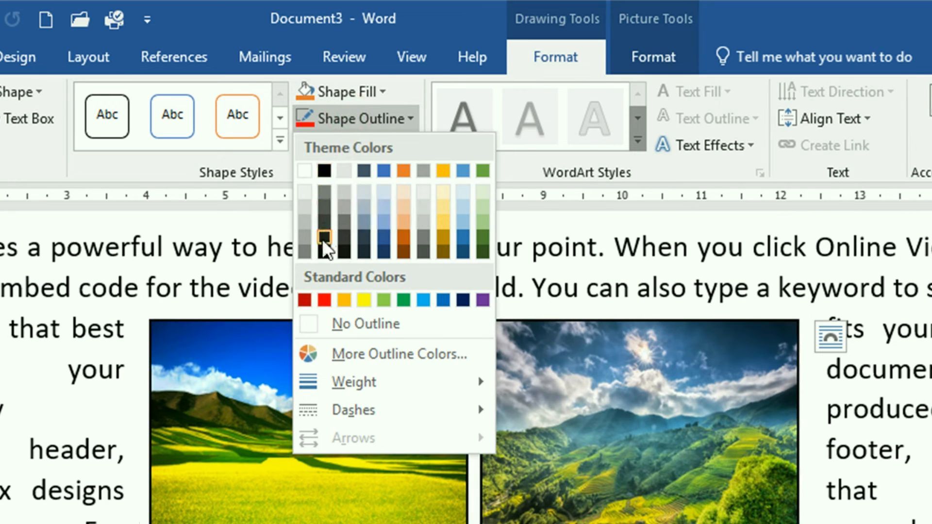
{"action": "left_click", "coordinate": [346, 302]}
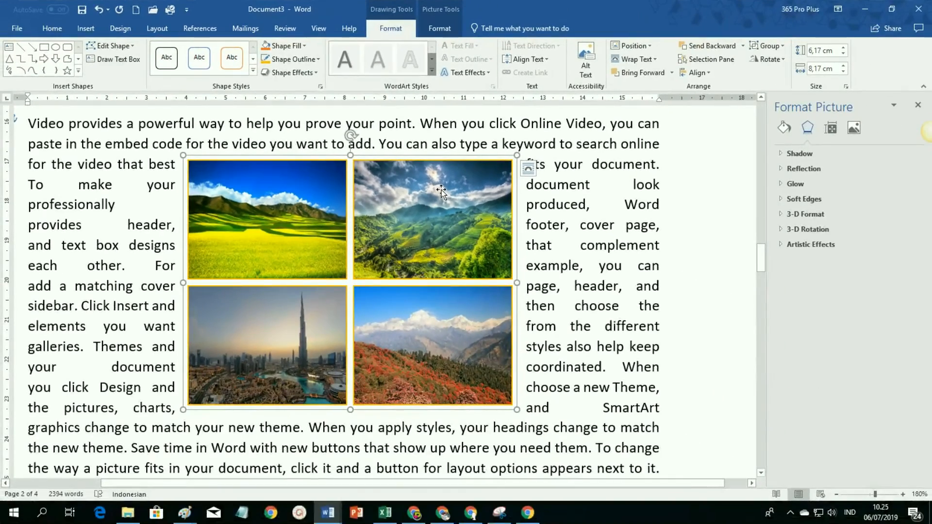
{"action": "left_click", "coordinate": [313, 73]}
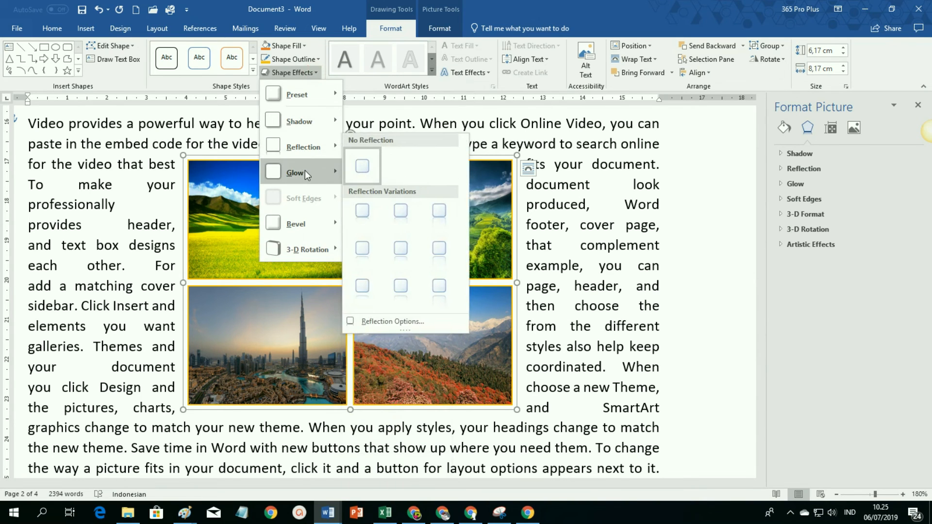
{"action": "mouse_move", "coordinate": [308, 170]}
{"action": "left_click", "coordinate": [460, 242]}
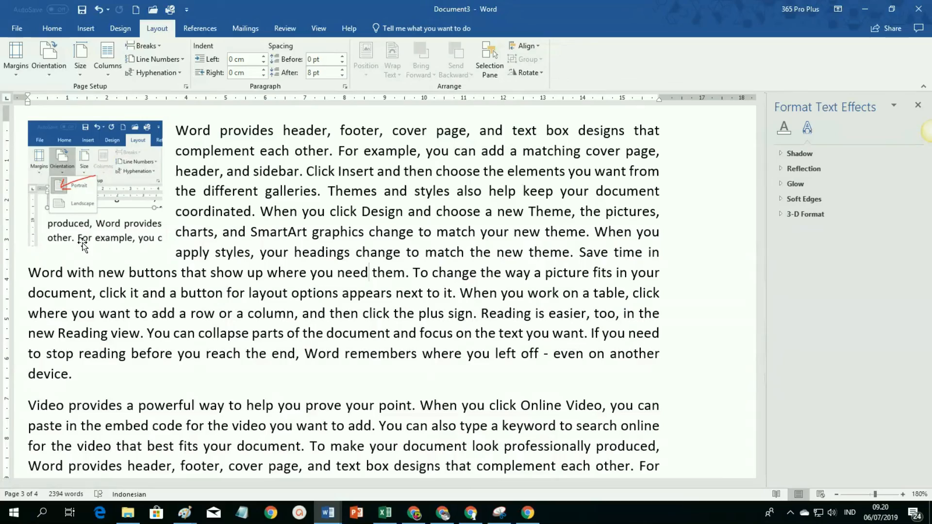
Step: Review the document's pictures, captions and text wrapping, going back to the first page and down through the text
{"action": "scroll", "coordinate": [311, 291], "scroll_direction": "up", "scroll_amount": 1}
{"action": "scroll", "coordinate": [315, 296], "scroll_direction": "up", "scroll_amount": 10}
{"action": "scroll", "coordinate": [353, 315], "scroll_direction": "up", "scroll_amount": 9}
{"action": "scroll", "coordinate": [354, 319], "scroll_direction": "up", "scroll_amount": 12}
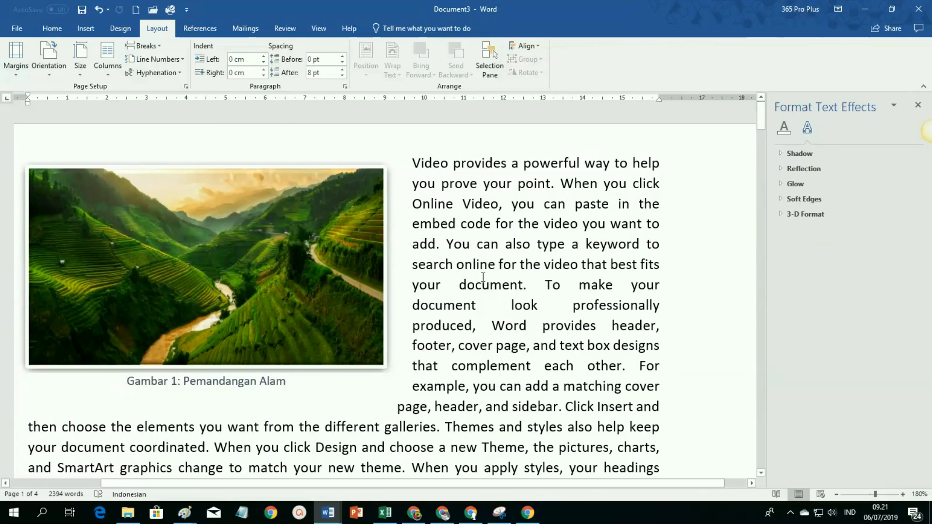
{"action": "scroll", "coordinate": [483, 277], "scroll_direction": "down", "scroll_amount": 6}
{"action": "scroll", "coordinate": [509, 277], "scroll_direction": "down", "scroll_amount": 15}
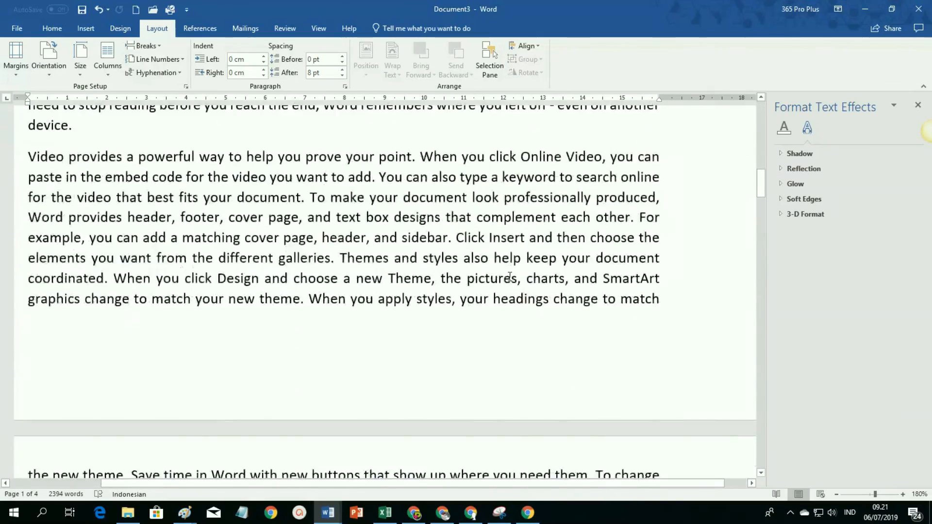
{"action": "scroll", "coordinate": [509, 276], "scroll_direction": "down", "scroll_amount": 5}
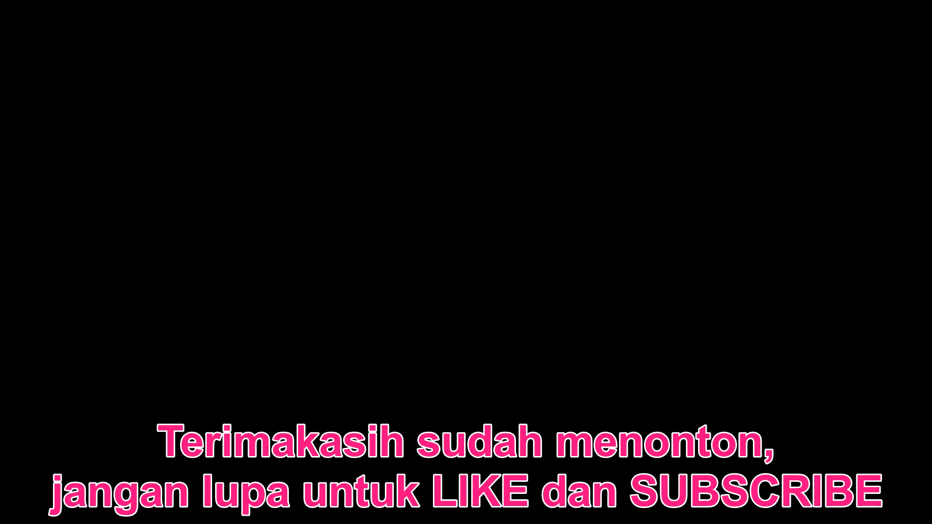